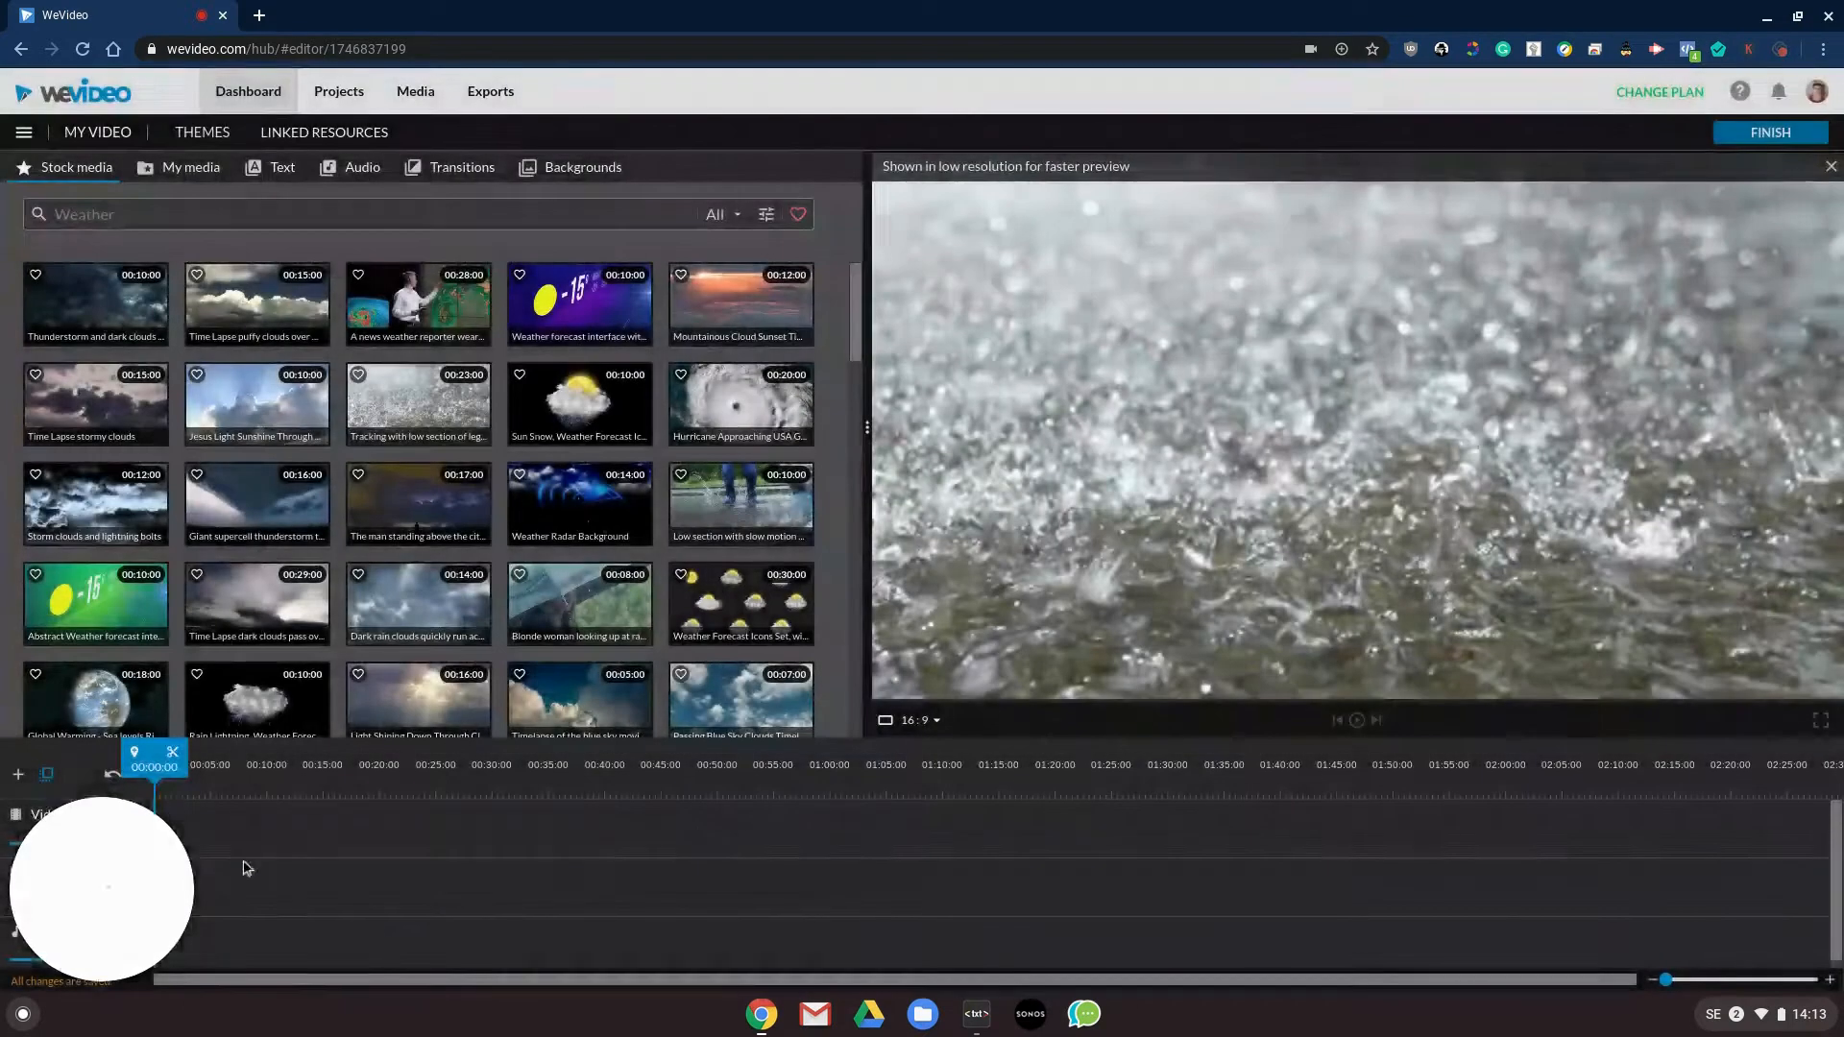
- Place the 23-second rain clip from the stock media at the start of the Video 1 track and play it briefly
{"action": "left_click_drag", "start_coordinate": [156, 875], "coordinate": [1813, 846]}
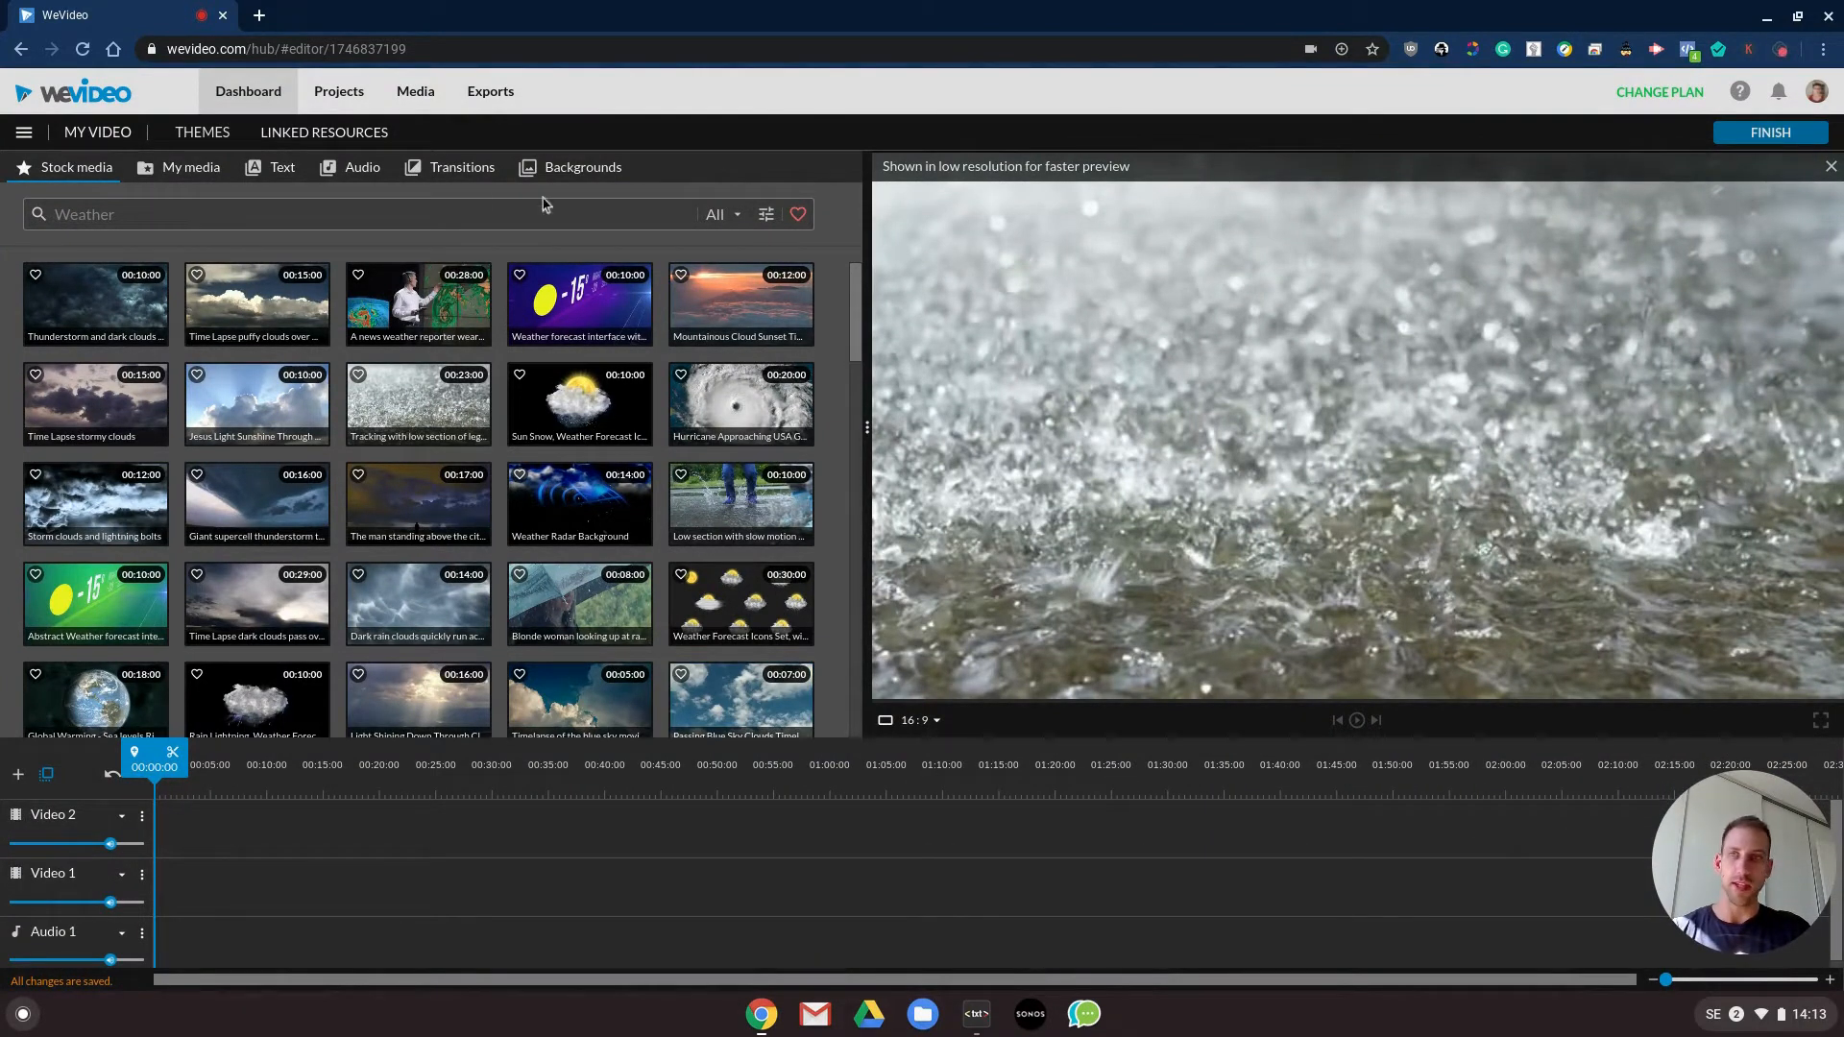
{"action": "left_click", "coordinate": [179, 173]}
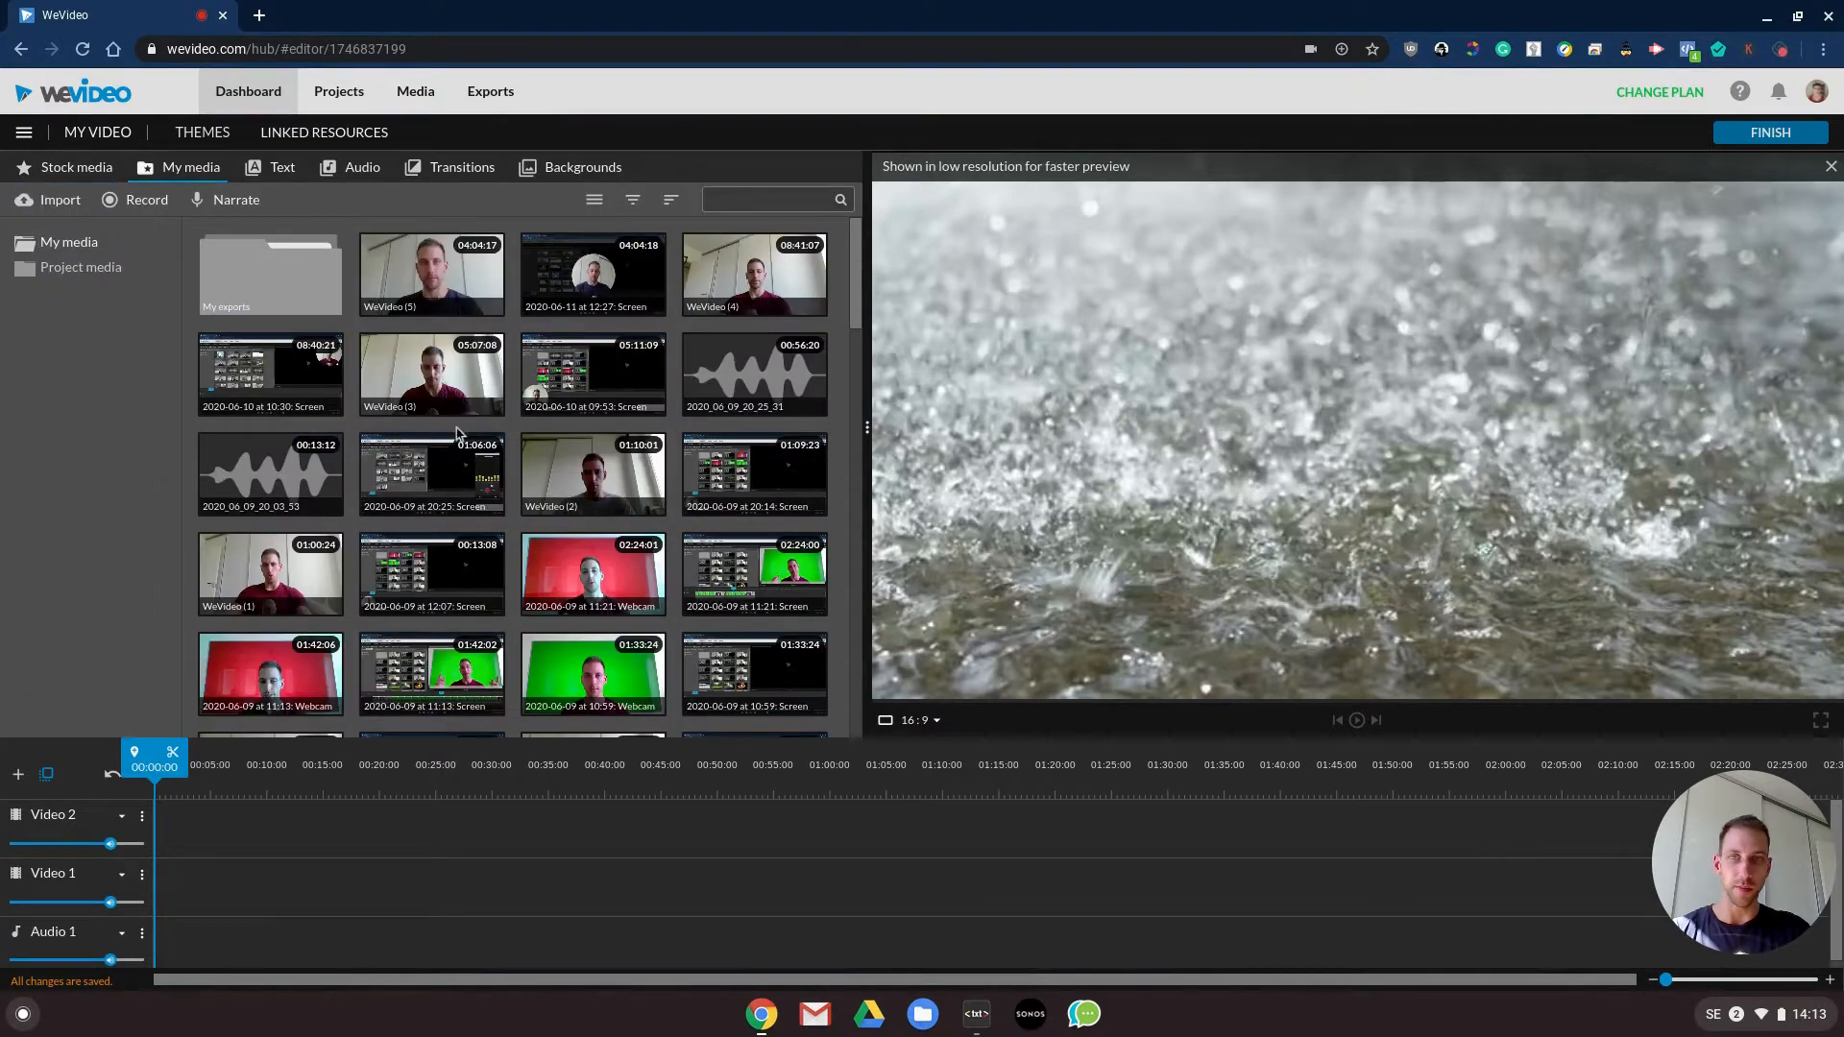
{"action": "left_click", "coordinate": [91, 170]}
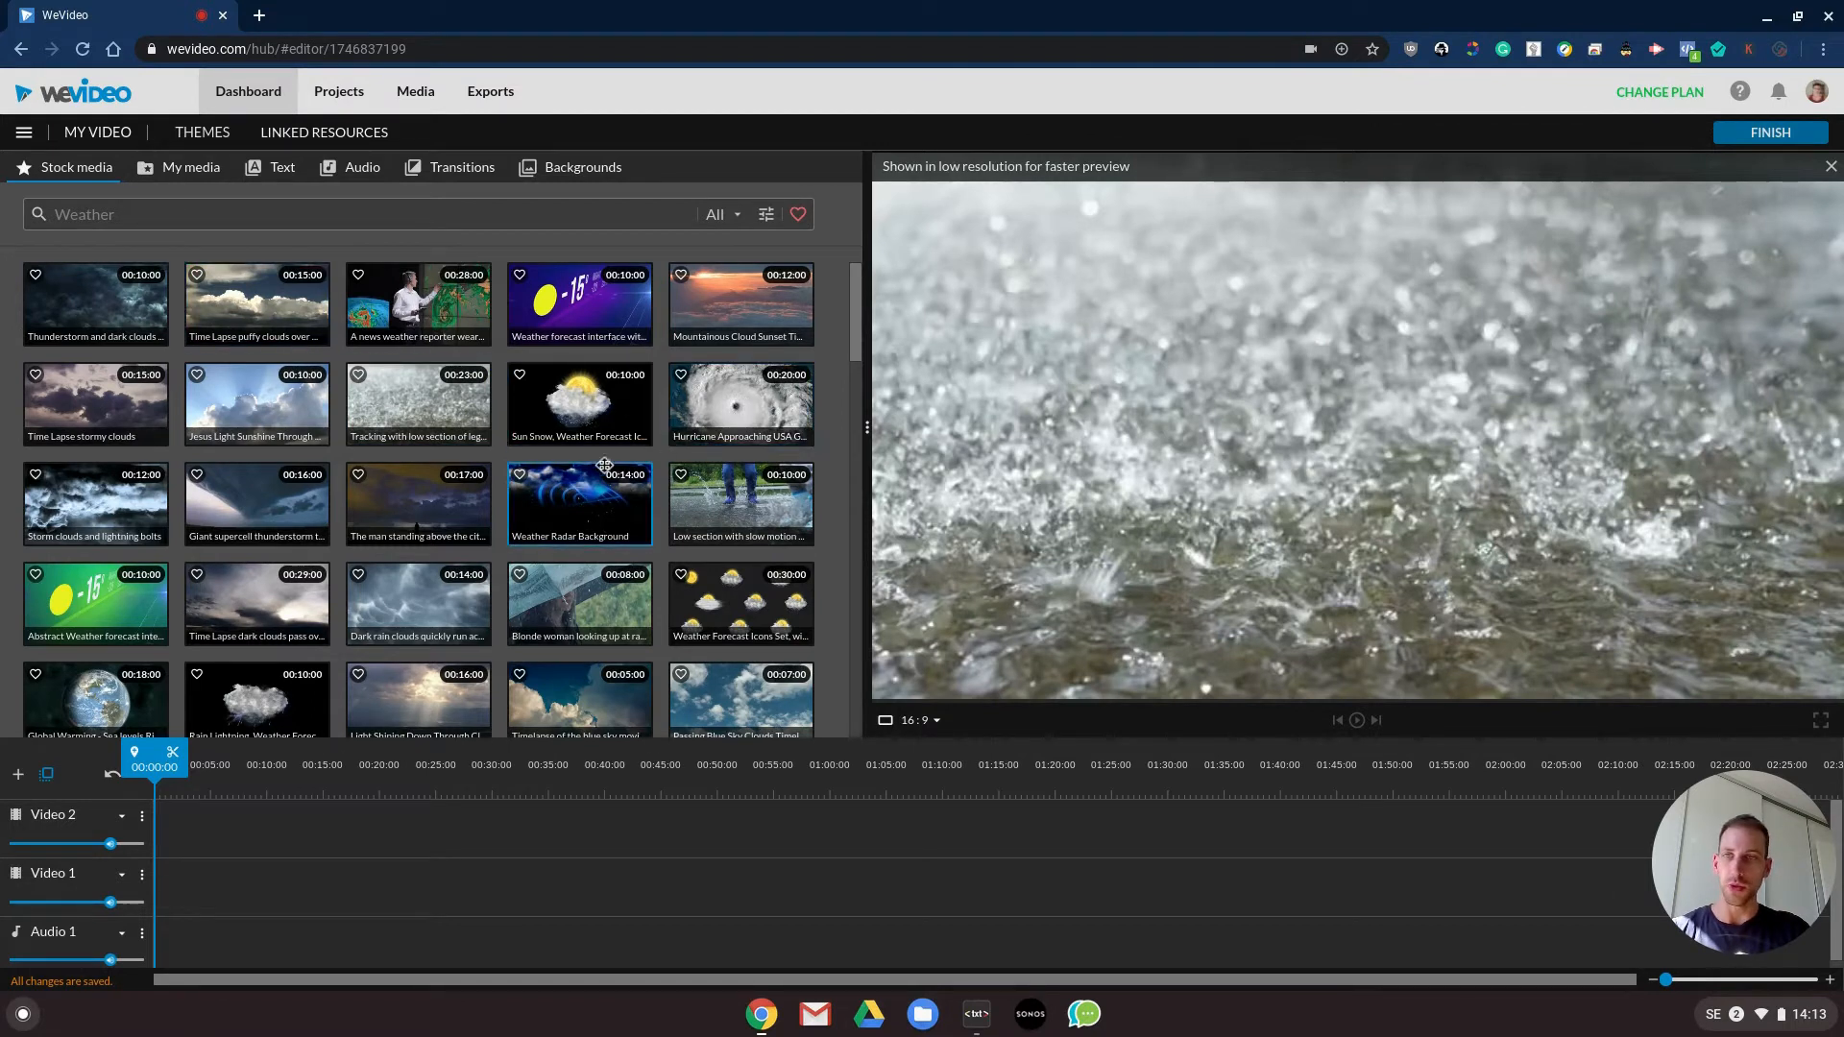
{"action": "left_click", "coordinate": [389, 423]}
{"action": "left_click_drag", "start_coordinate": [403, 413], "coordinate": [189, 907]}
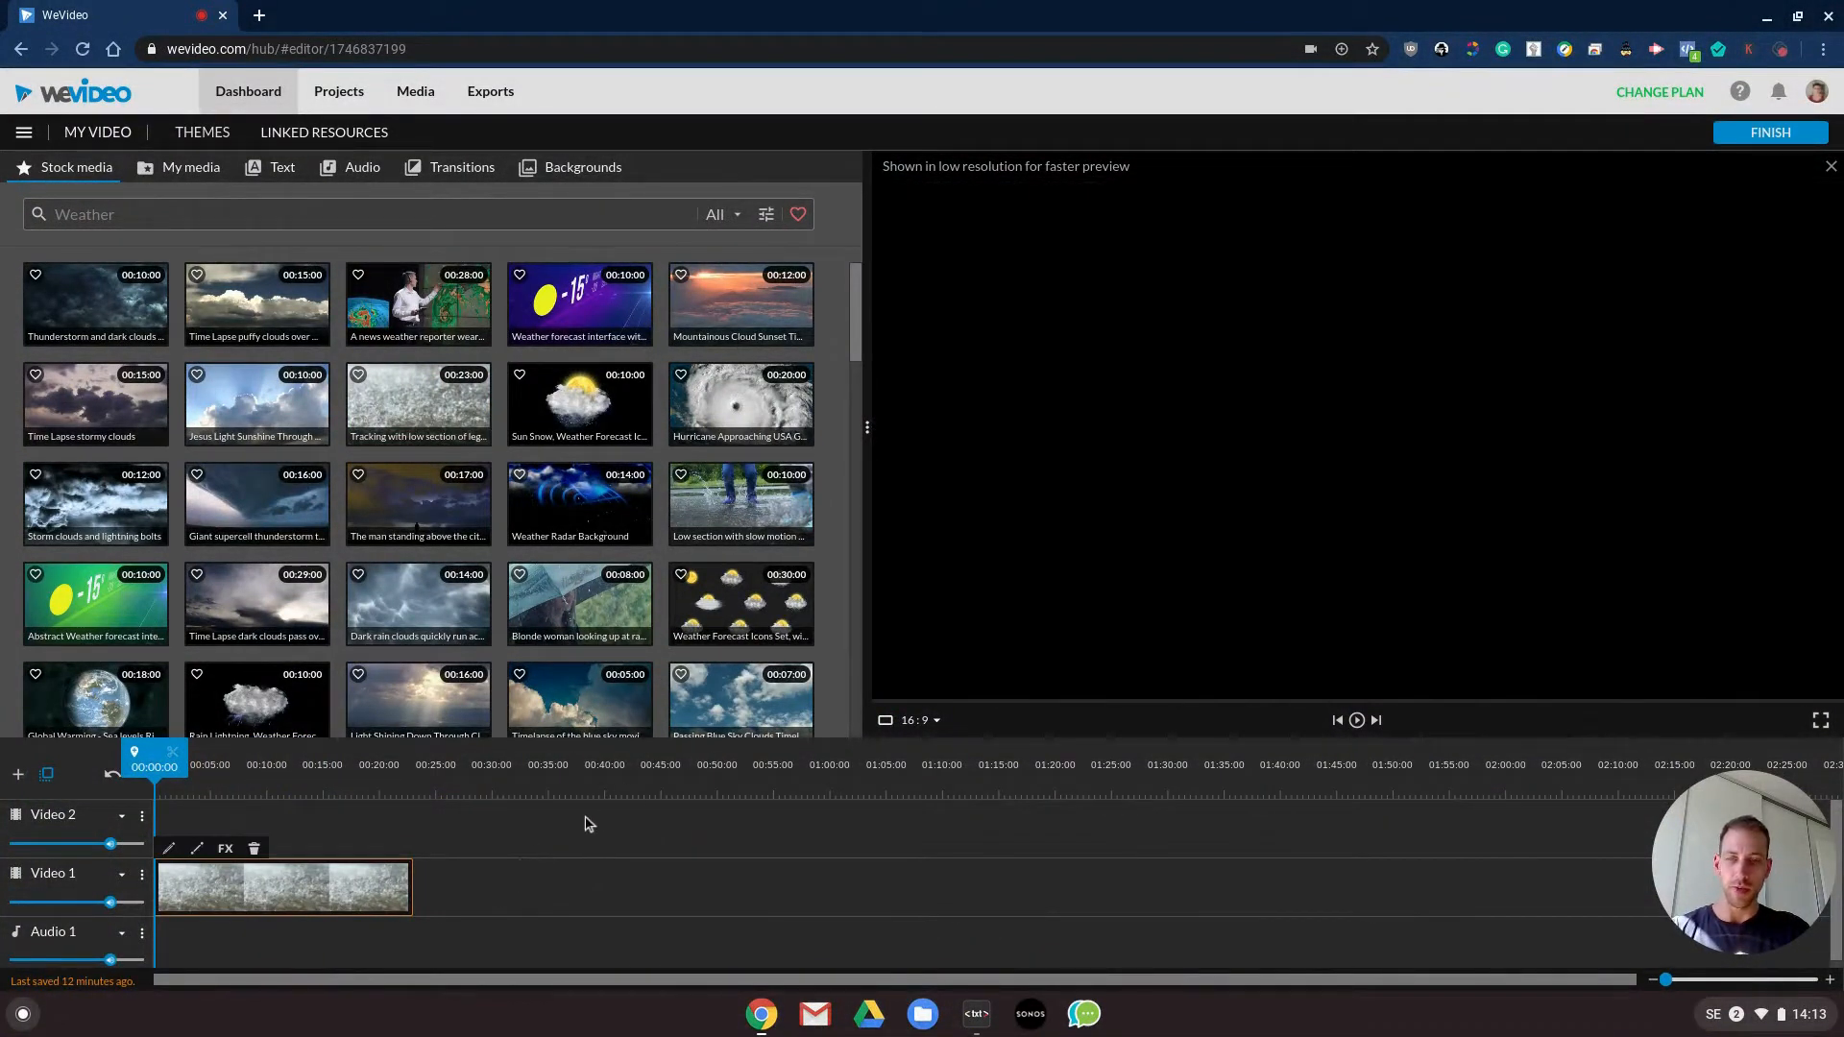
{"action": "key", "text": "space"}
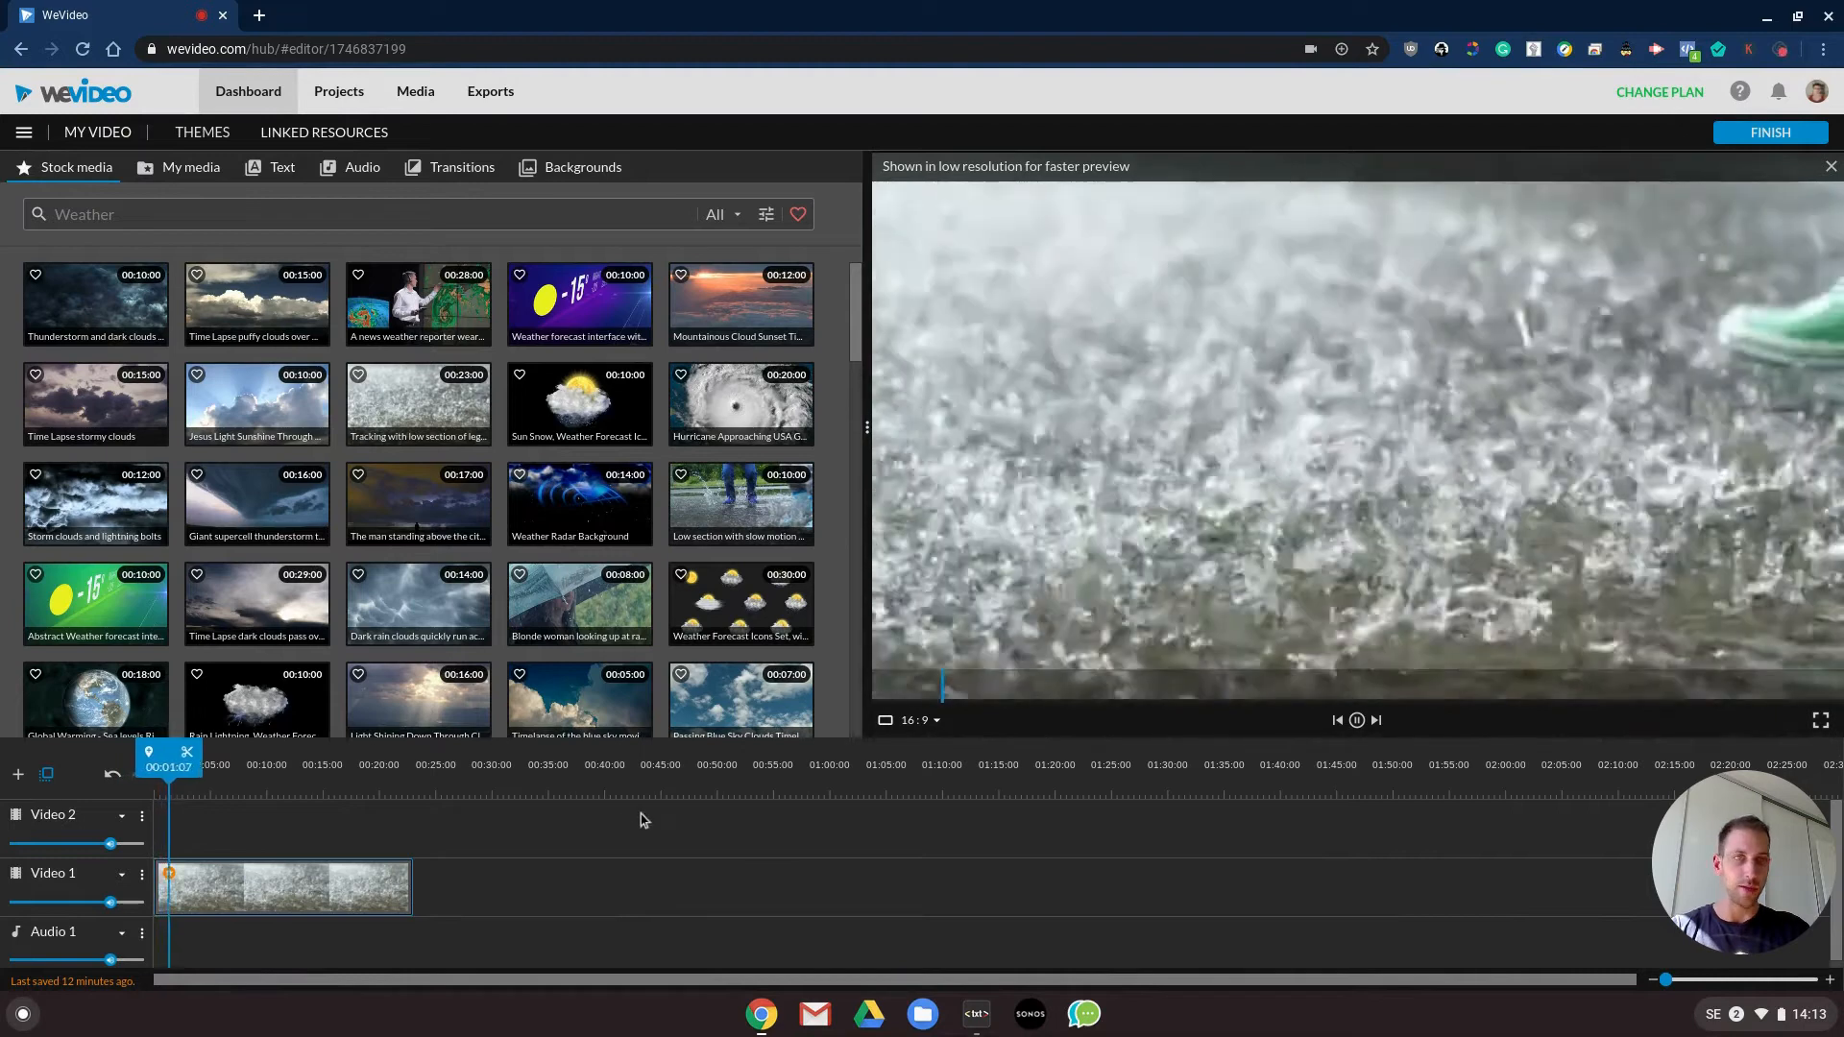
{"action": "key", "text": "space"}
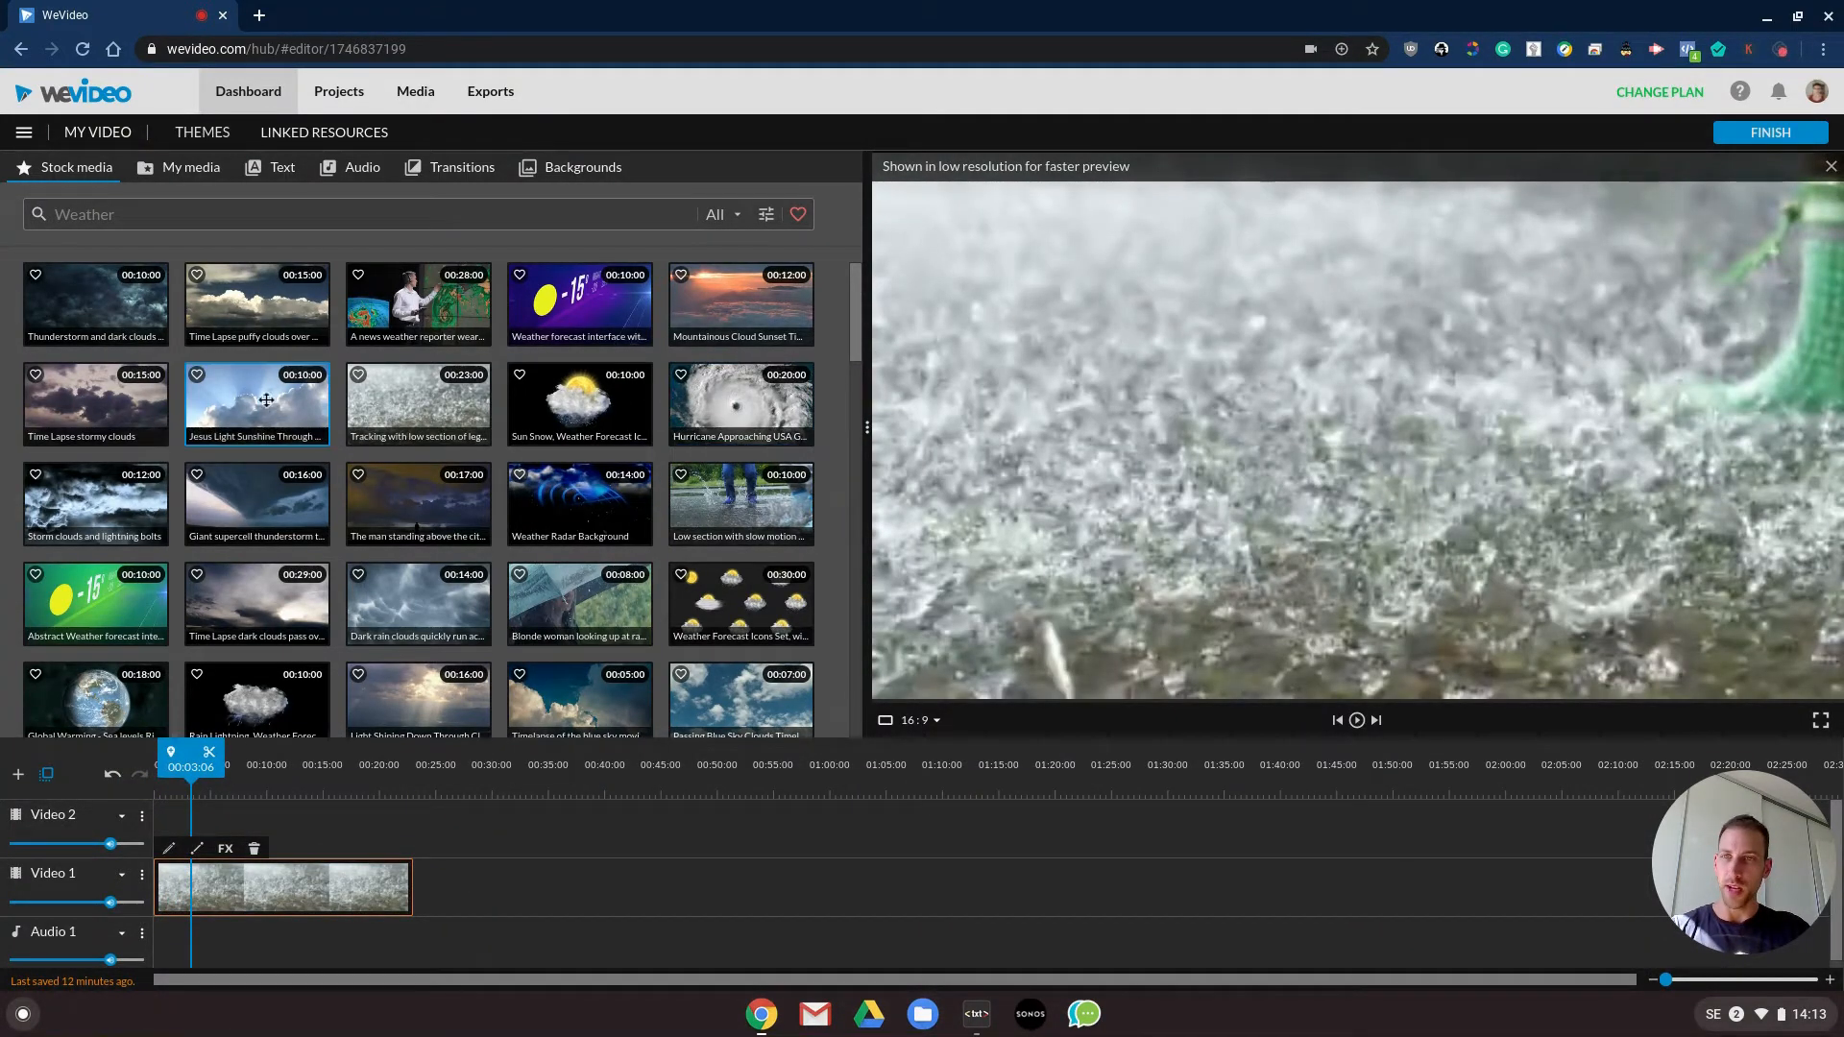
- Append the Jesus Light Sunshine clip and the Mountainous Cloud Sunset clip after the rain clip on Video 1, previewing each
{"action": "left_click_drag", "start_coordinate": [249, 398], "coordinate": [518, 885]}
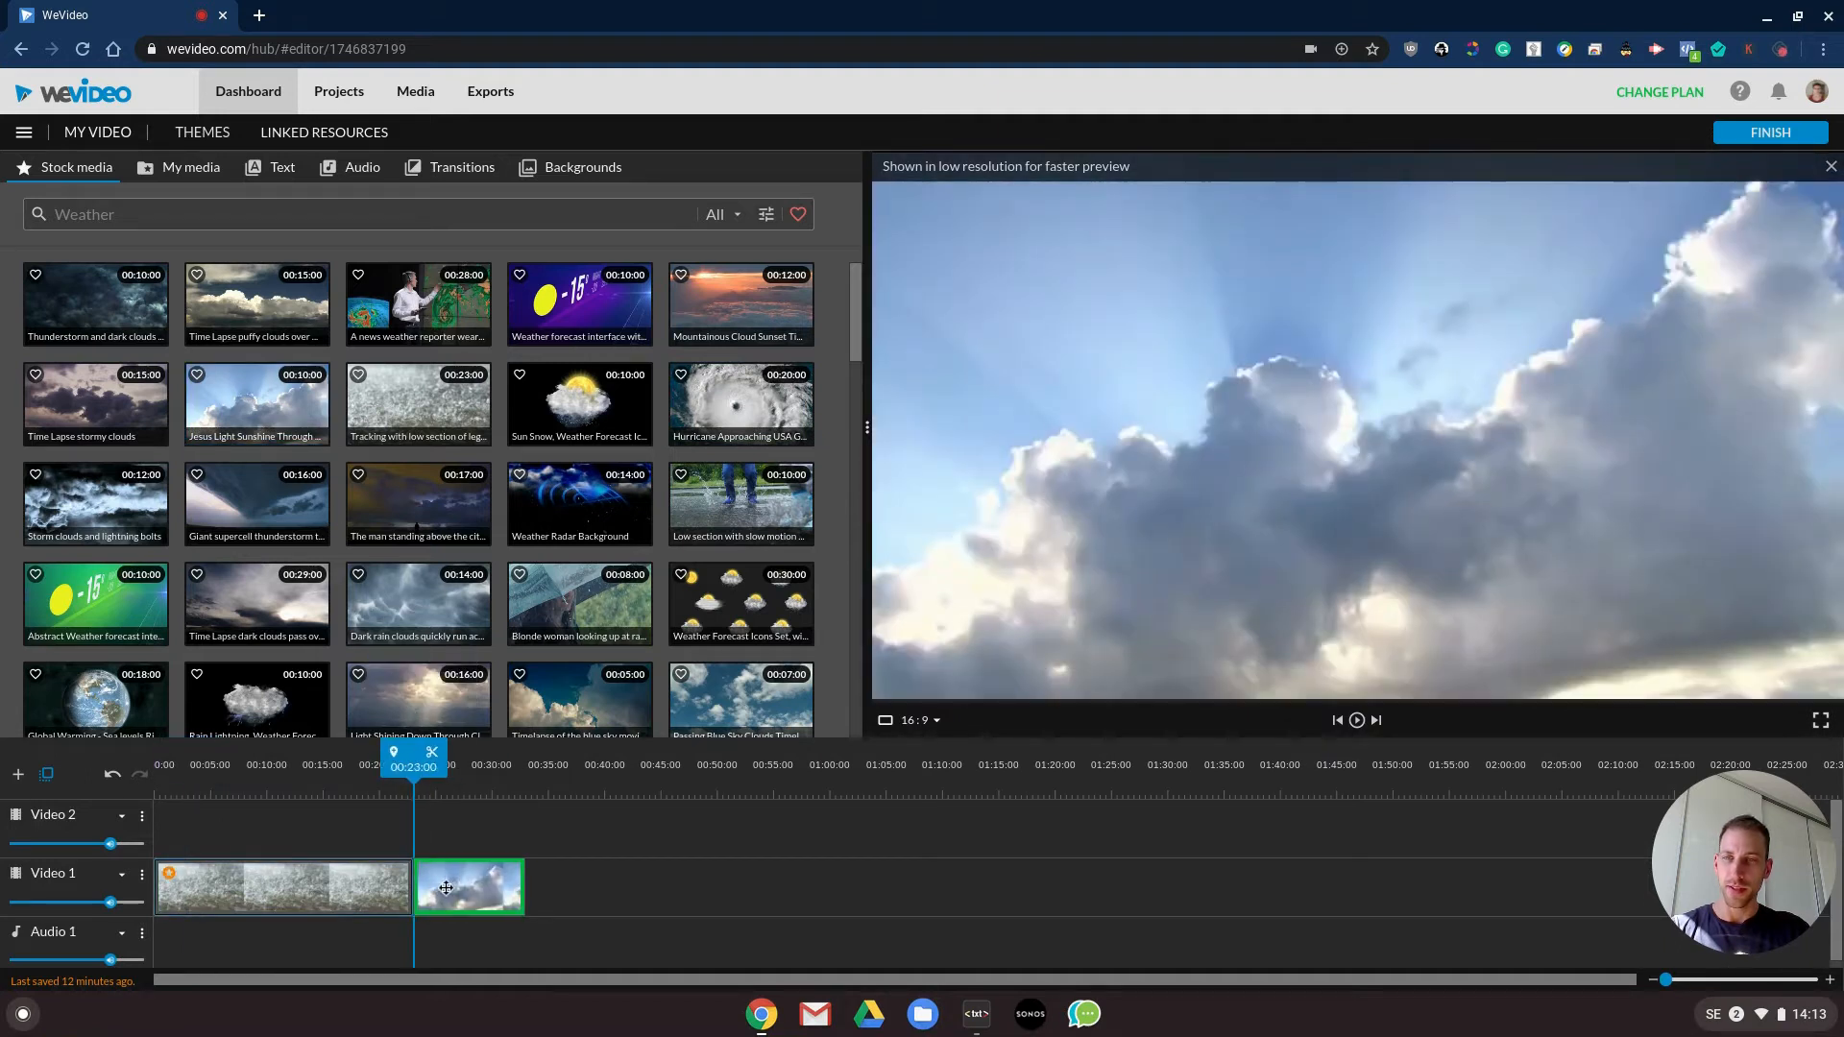
{"action": "key", "text": "space"}
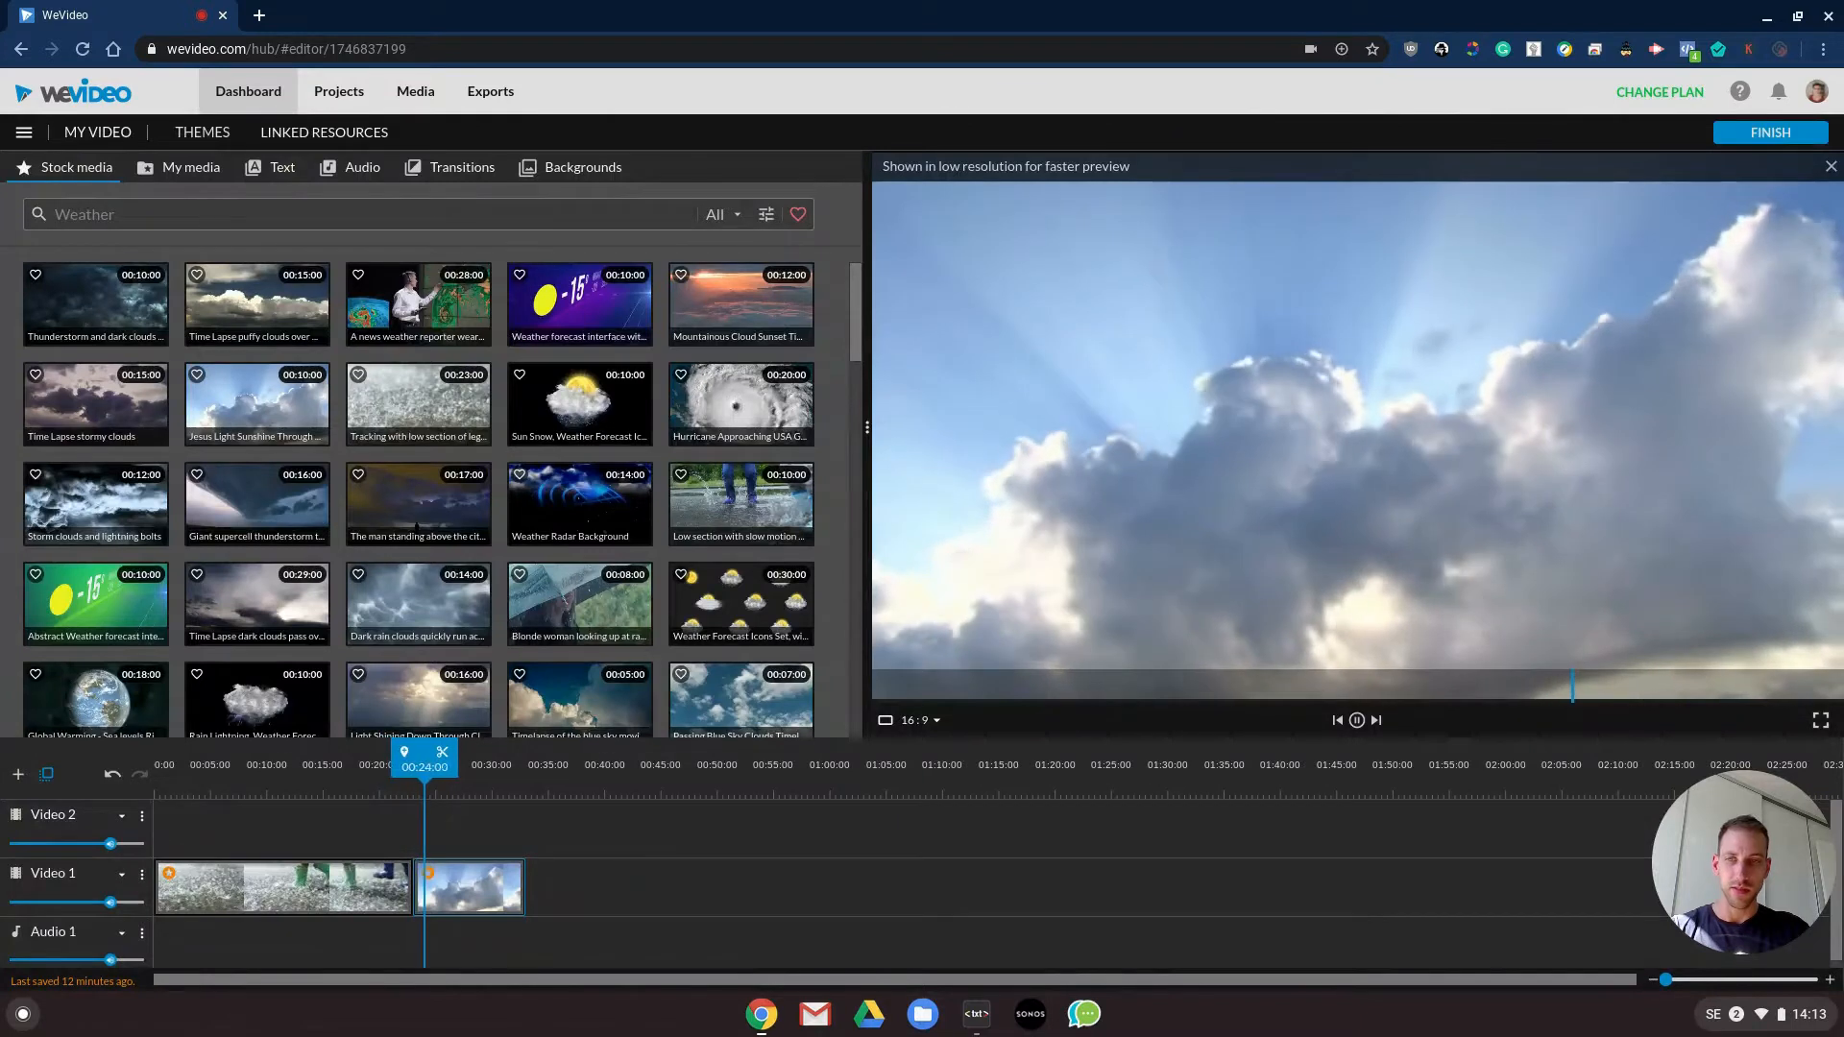
{"action": "key", "text": "space"}
{"action": "left_click_drag", "start_coordinate": [722, 315], "coordinate": [558, 900]}
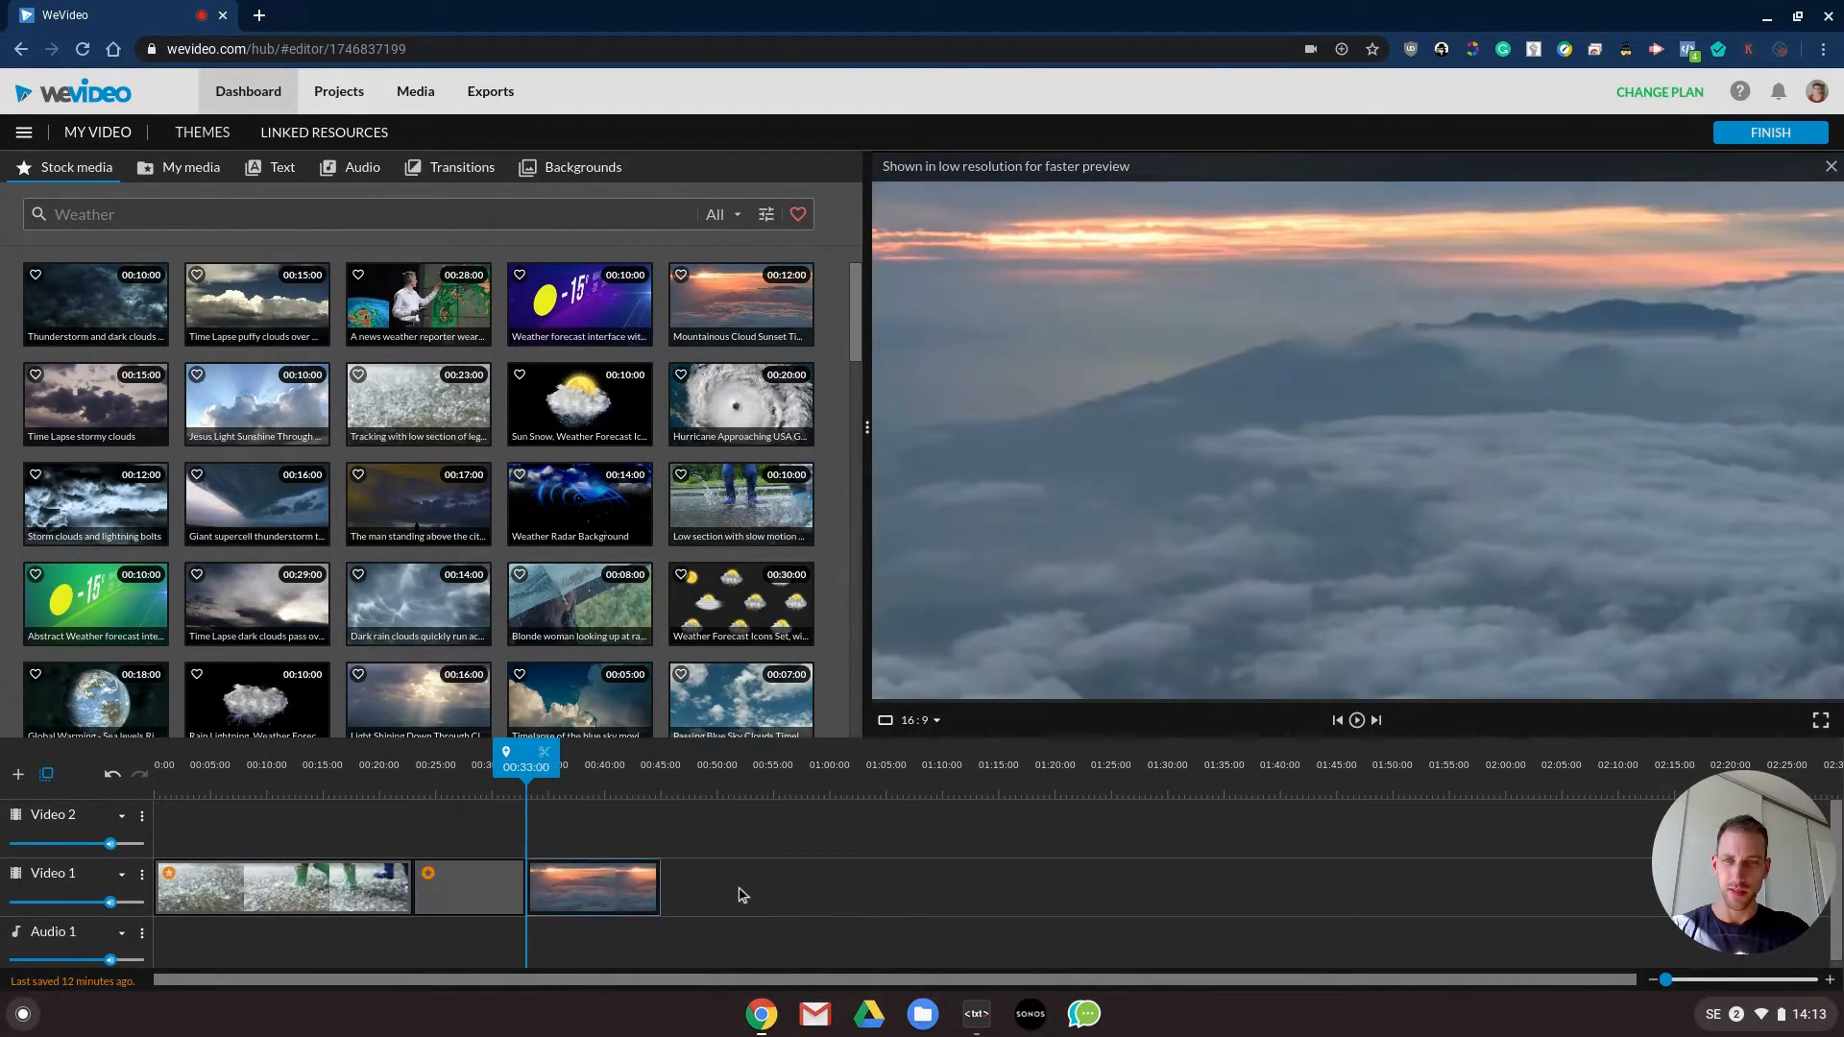
{"action": "key", "text": "space"}
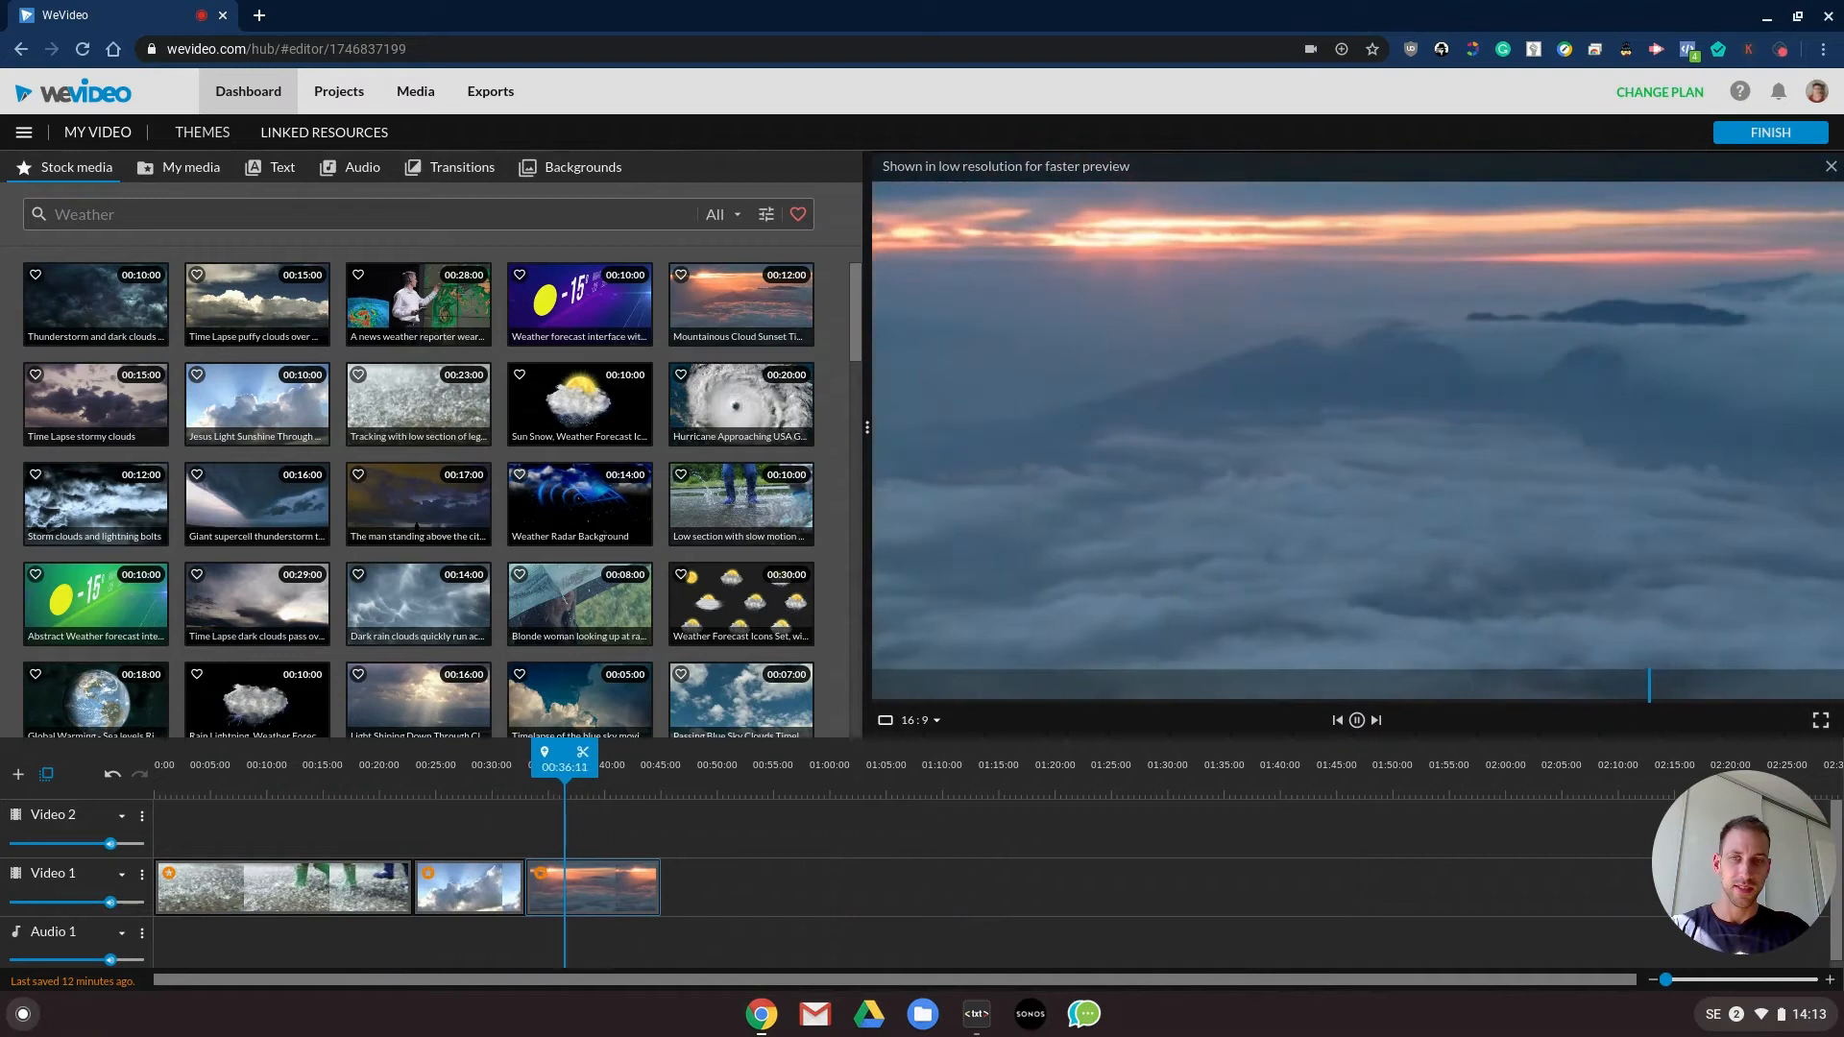
{"action": "key", "text": "space"}
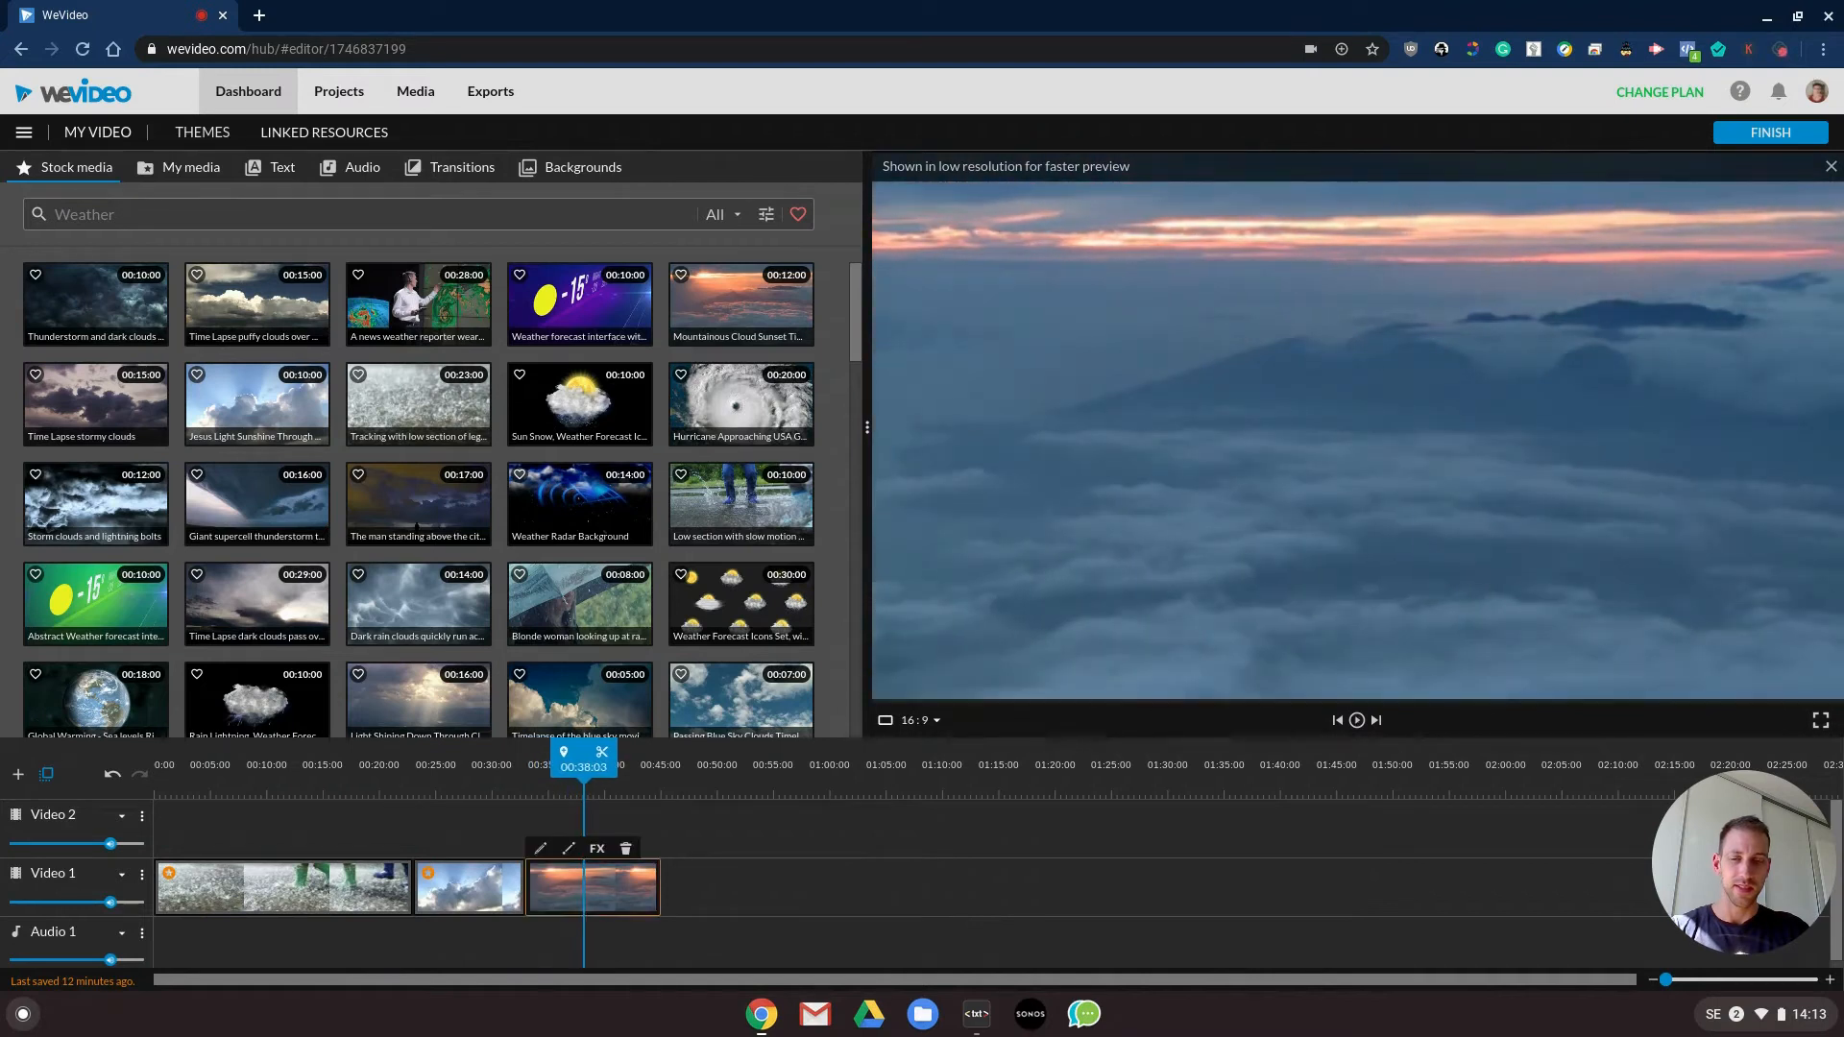
- Play the timeline from the start and turn the Video 1 track's volume all the way down
{"action": "left_click_drag", "start_coordinate": [484, 774], "coordinate": [153, 775]}
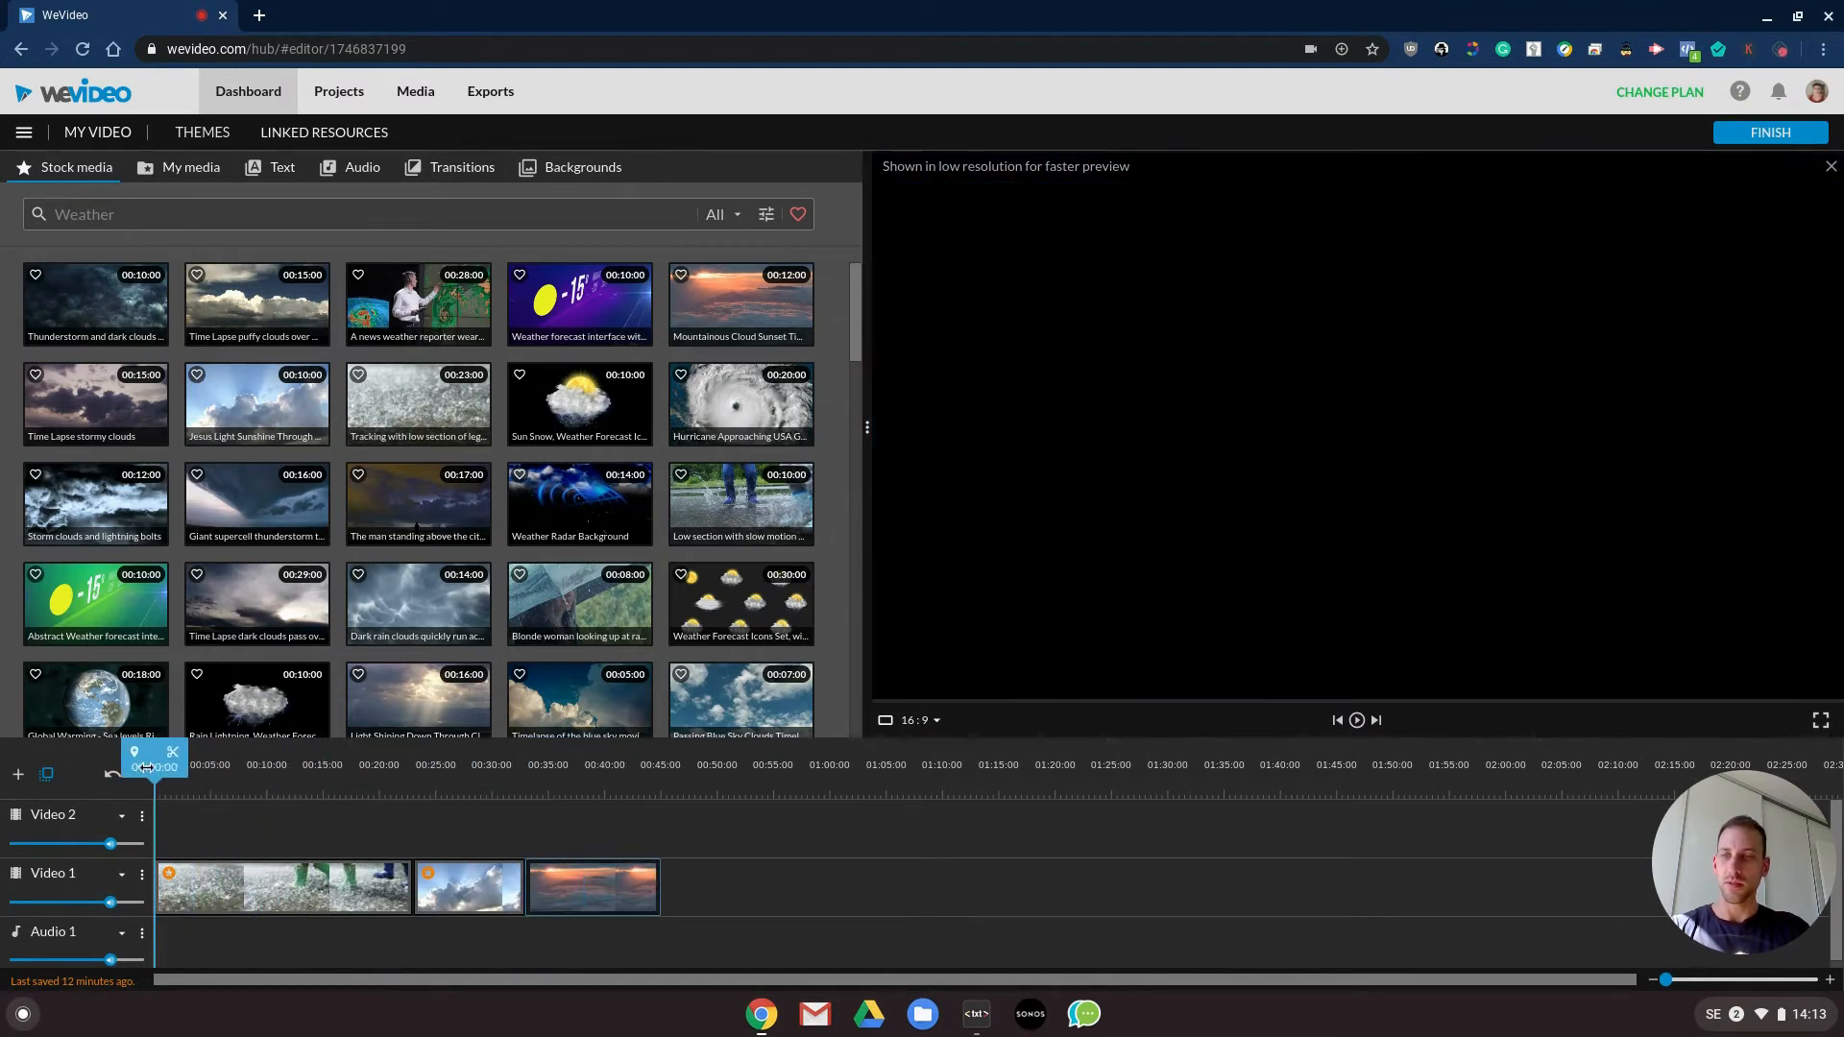
{"action": "mouse_move", "coordinate": [110, 903]}
{"action": "key", "text": "space"}
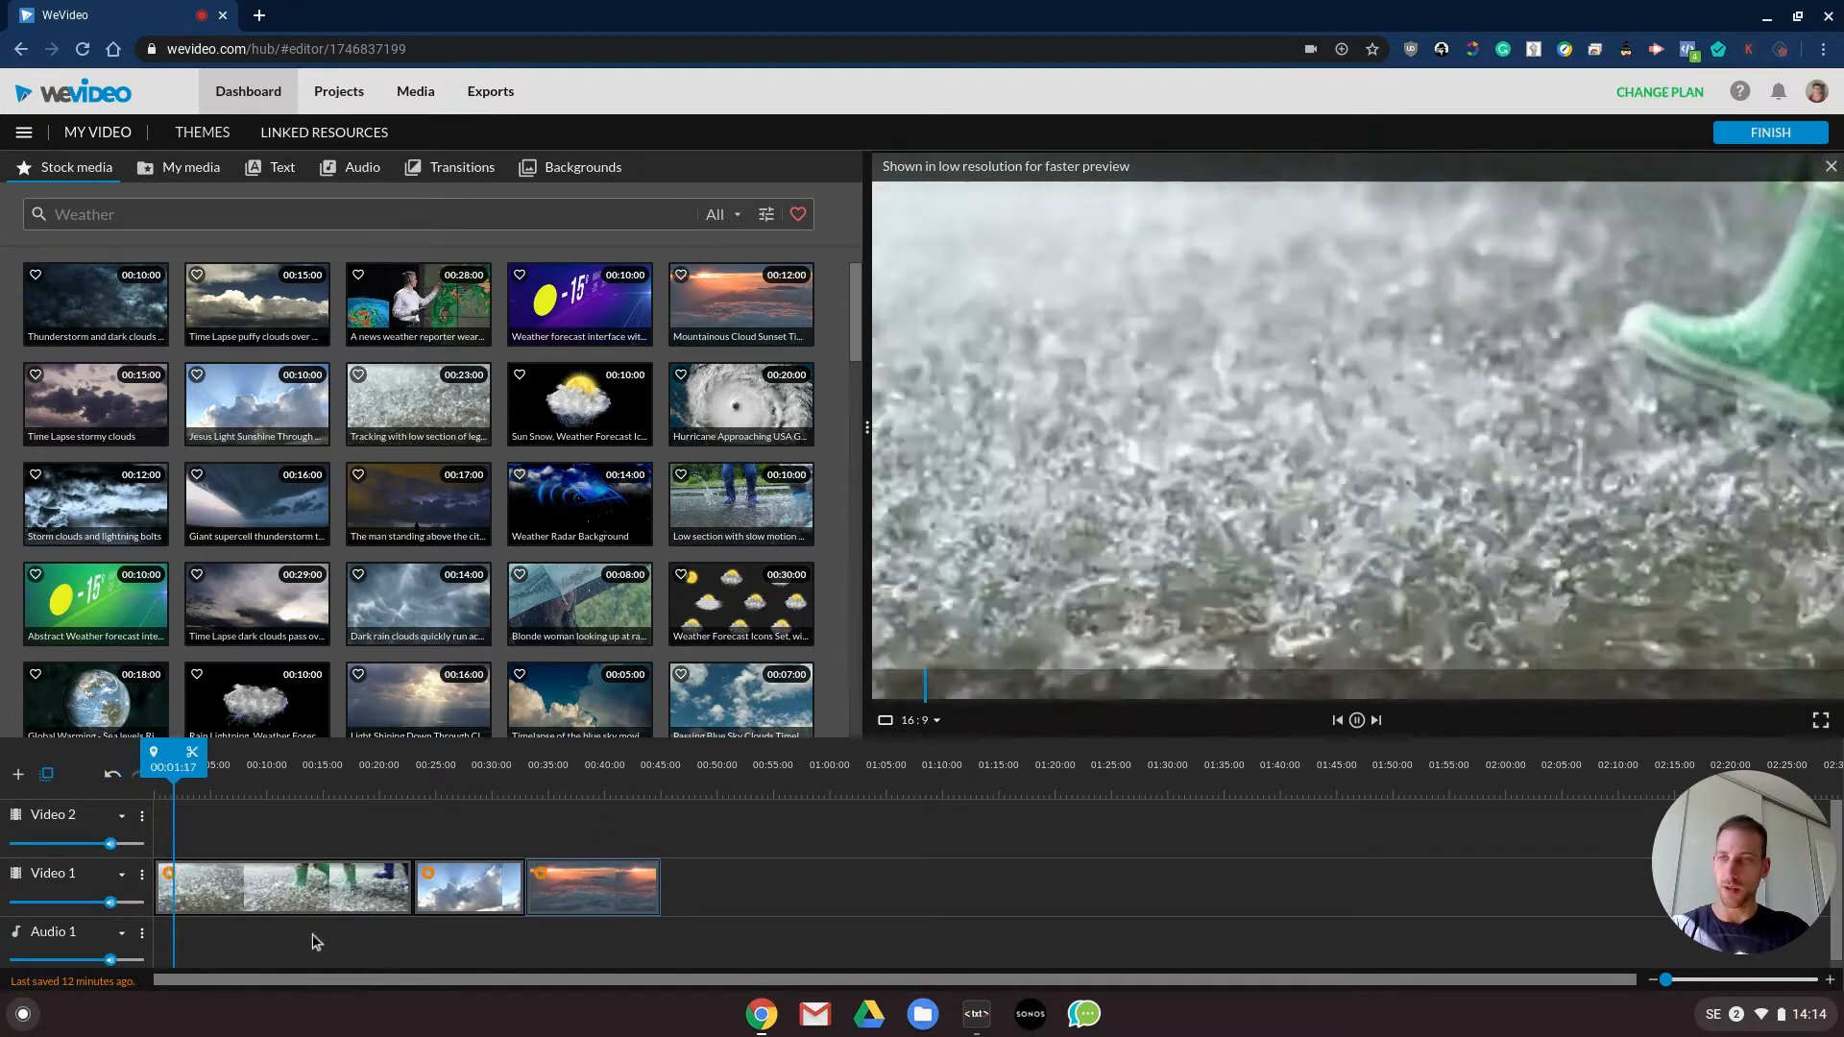
{"action": "key", "text": "space"}
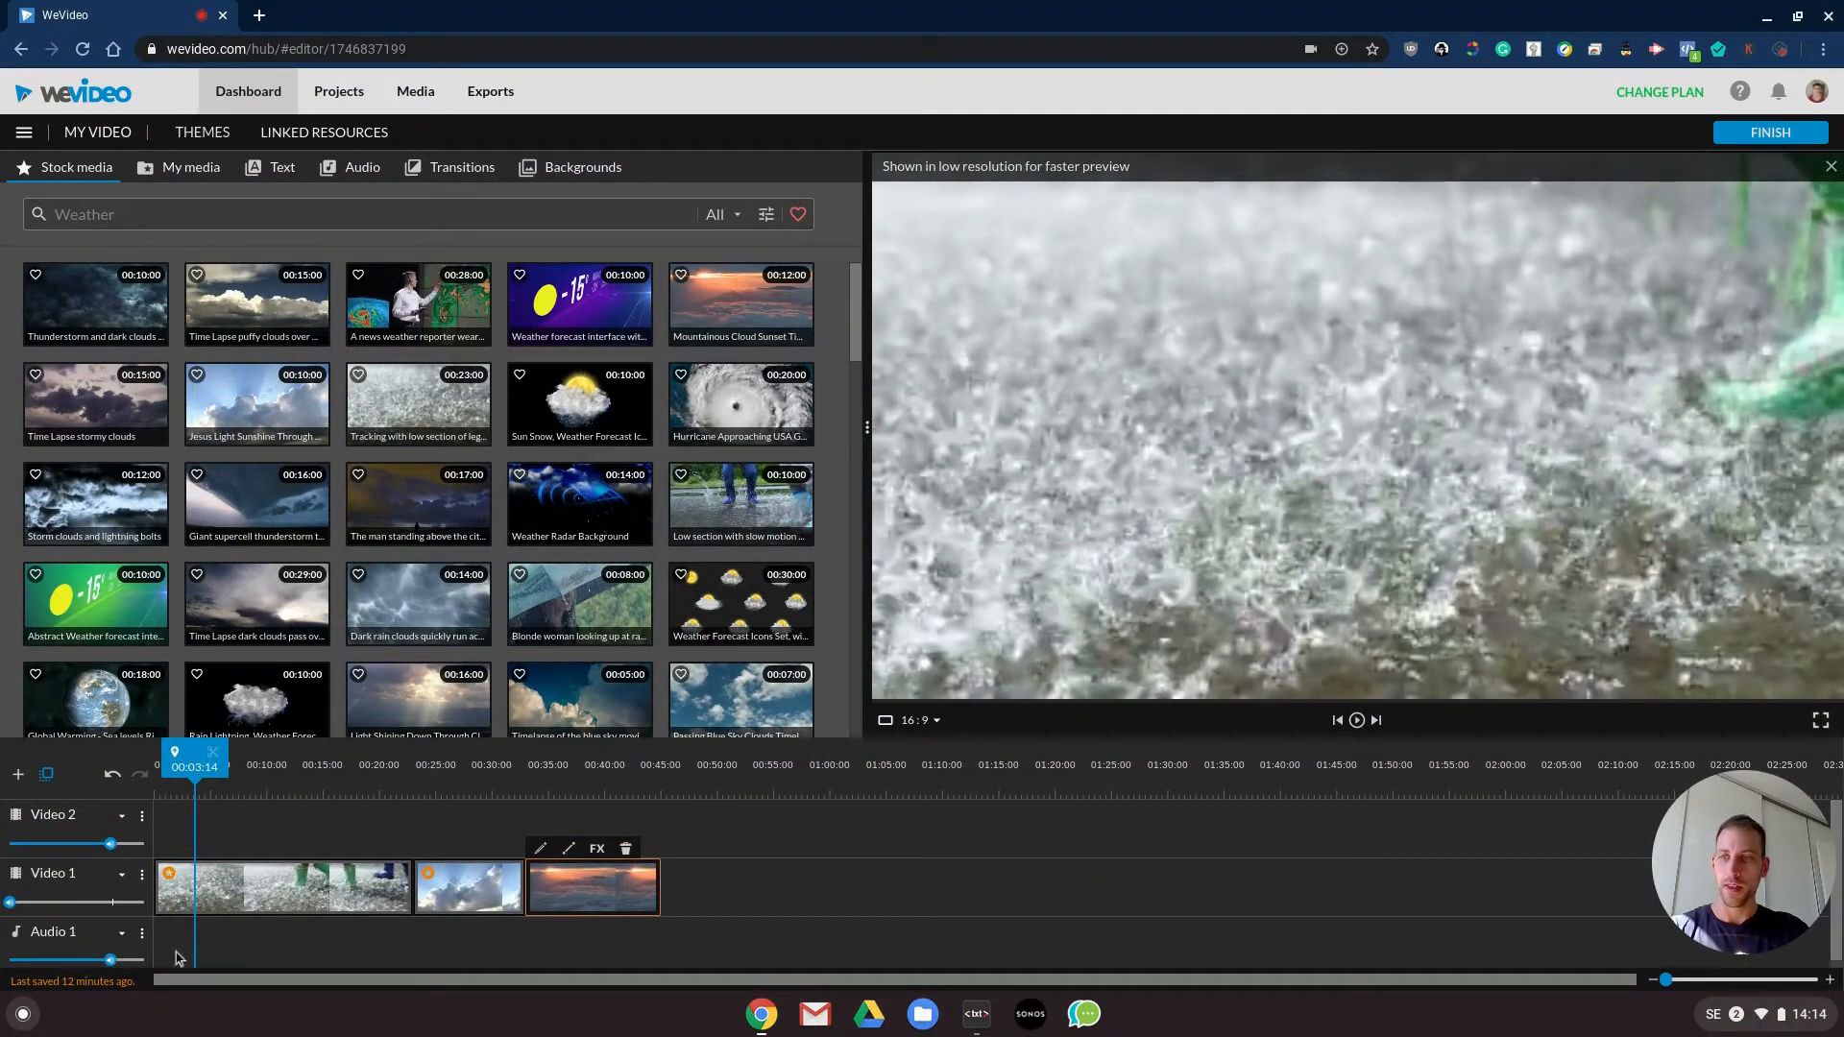
- Add the Feel Good track Chilled Disco to the start of the Audio 1 track and play the video with it
{"action": "left_click", "coordinate": [352, 173]}
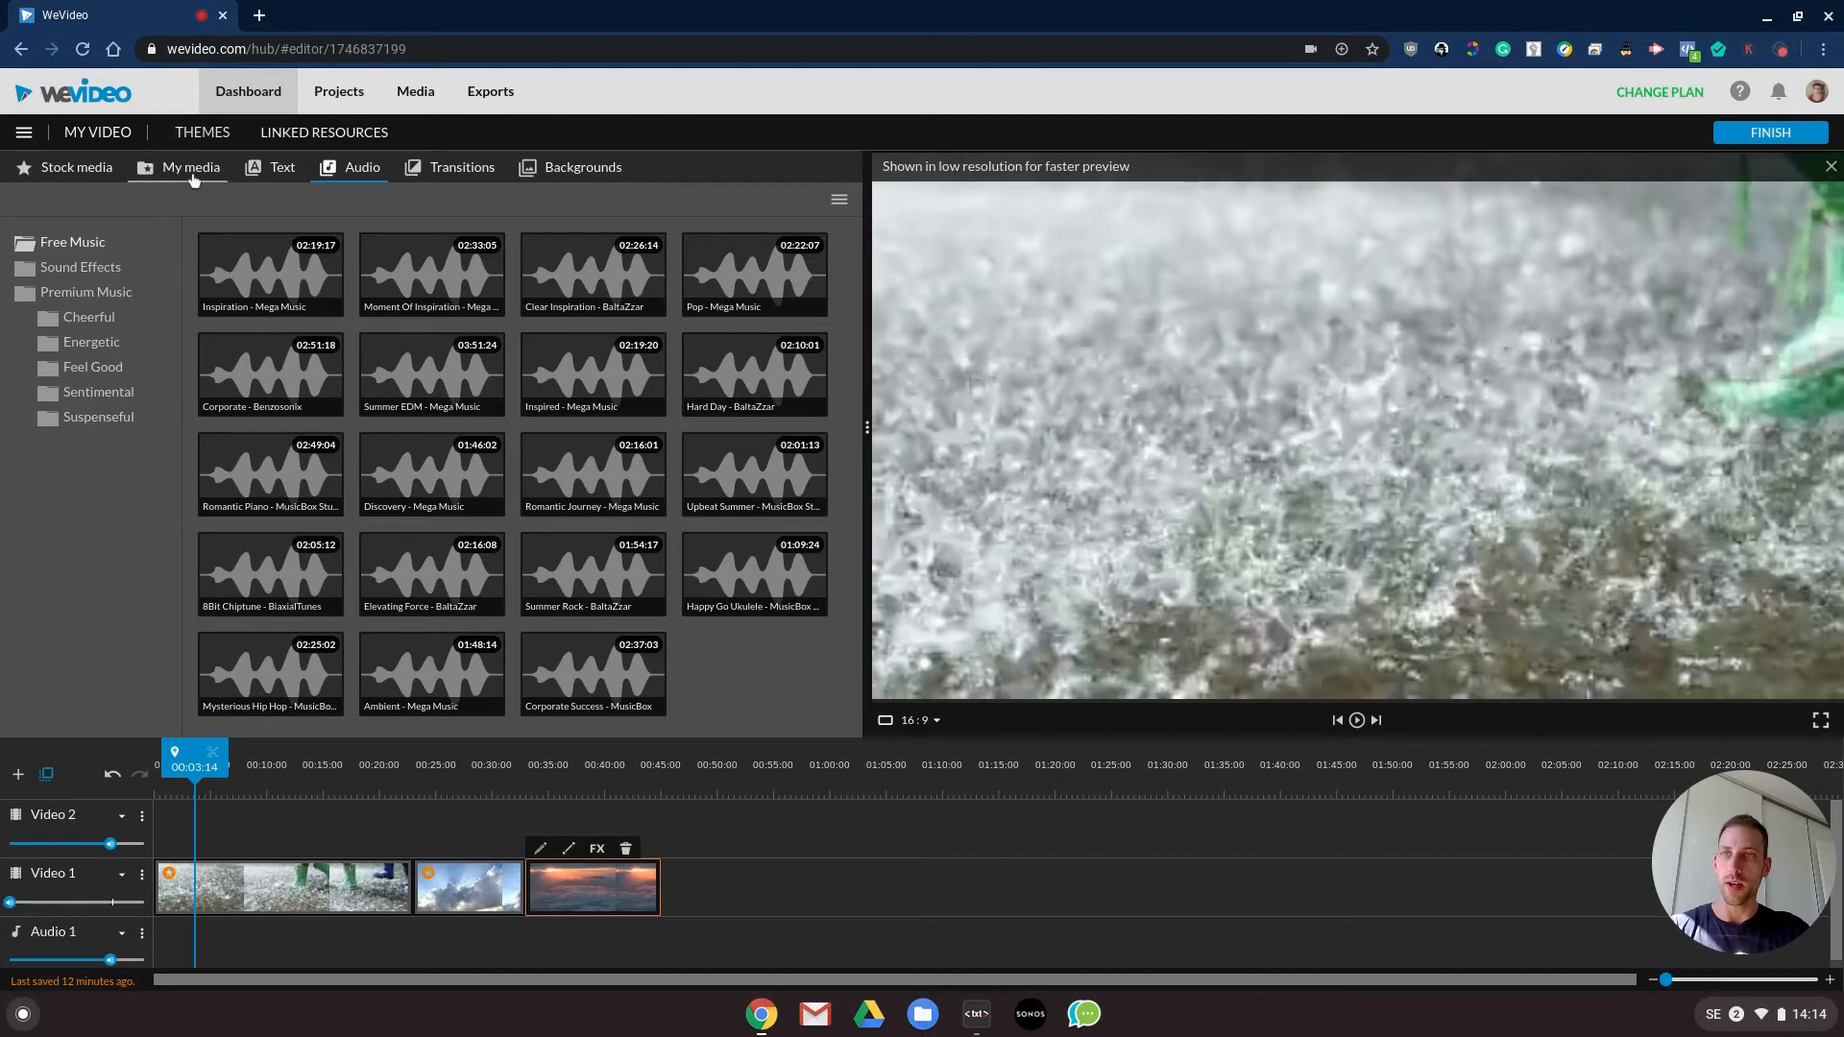
{"action": "left_click", "coordinate": [191, 171]}
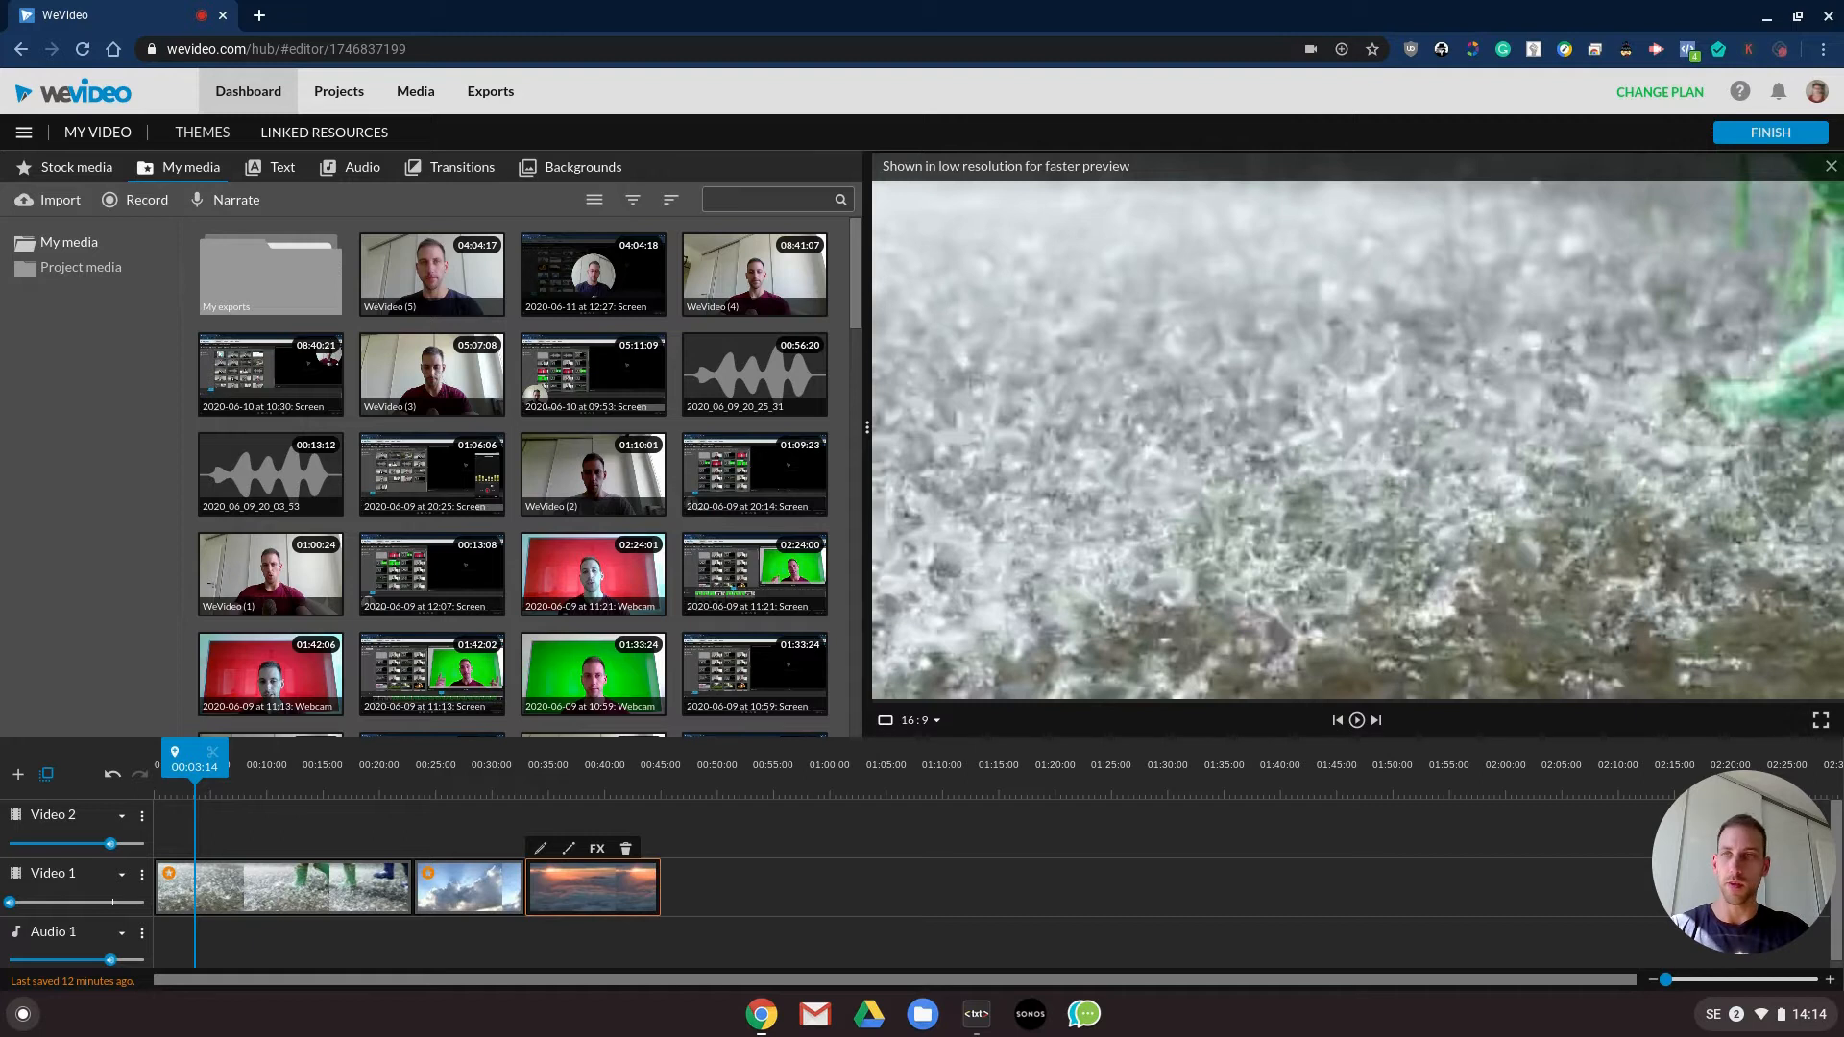
{"action": "left_click", "coordinate": [365, 169]}
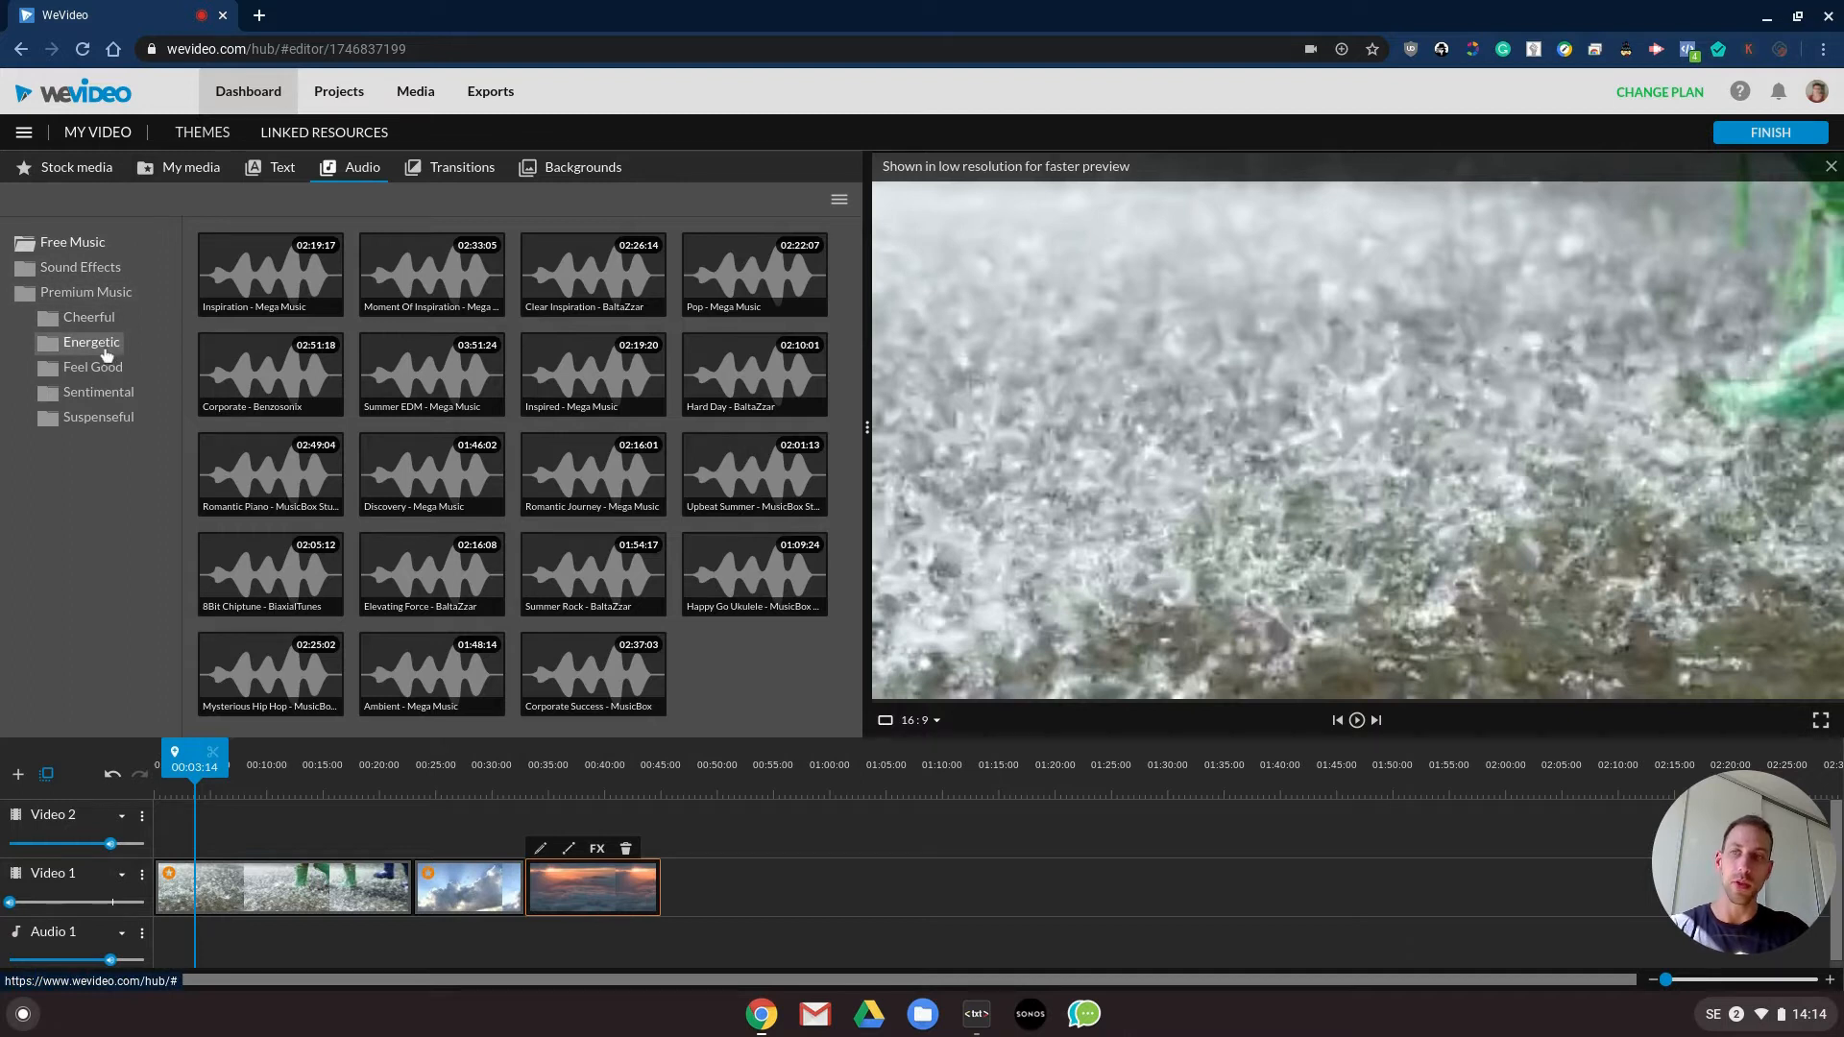
{"action": "left_click", "coordinate": [101, 369]}
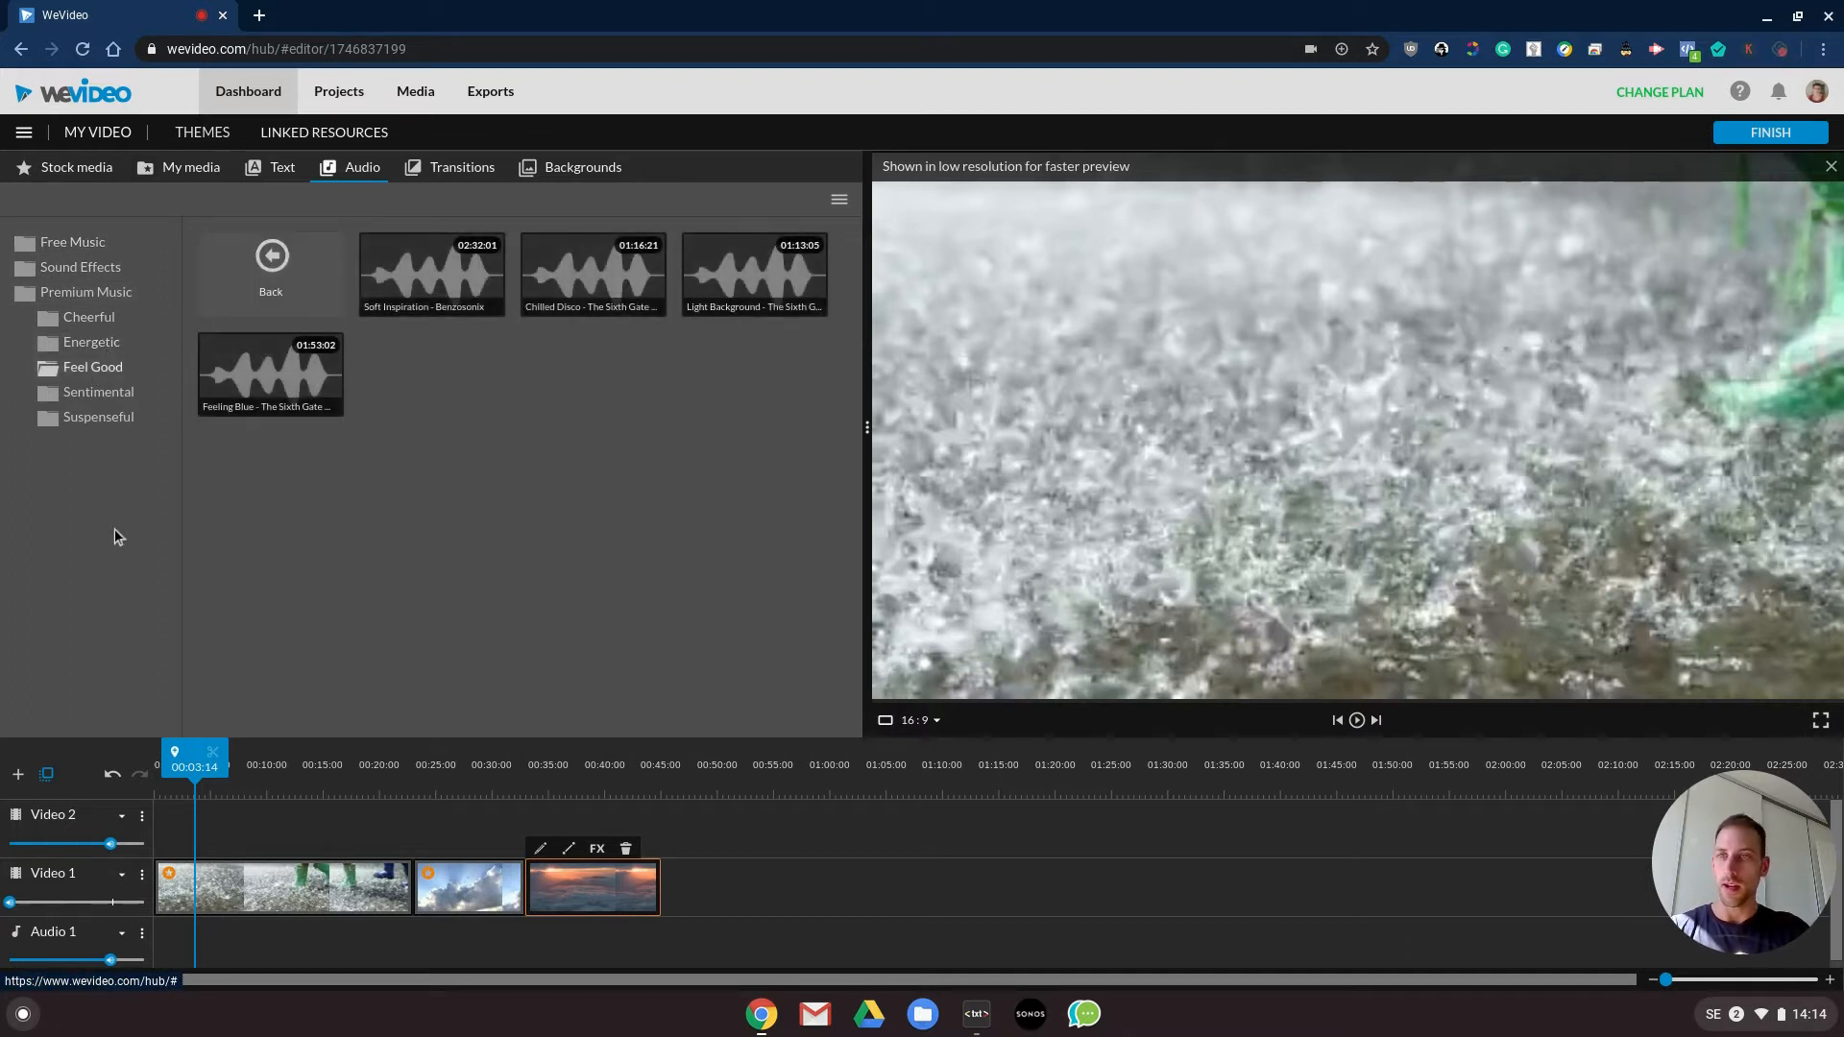
{"action": "left_click", "coordinate": [566, 303]}
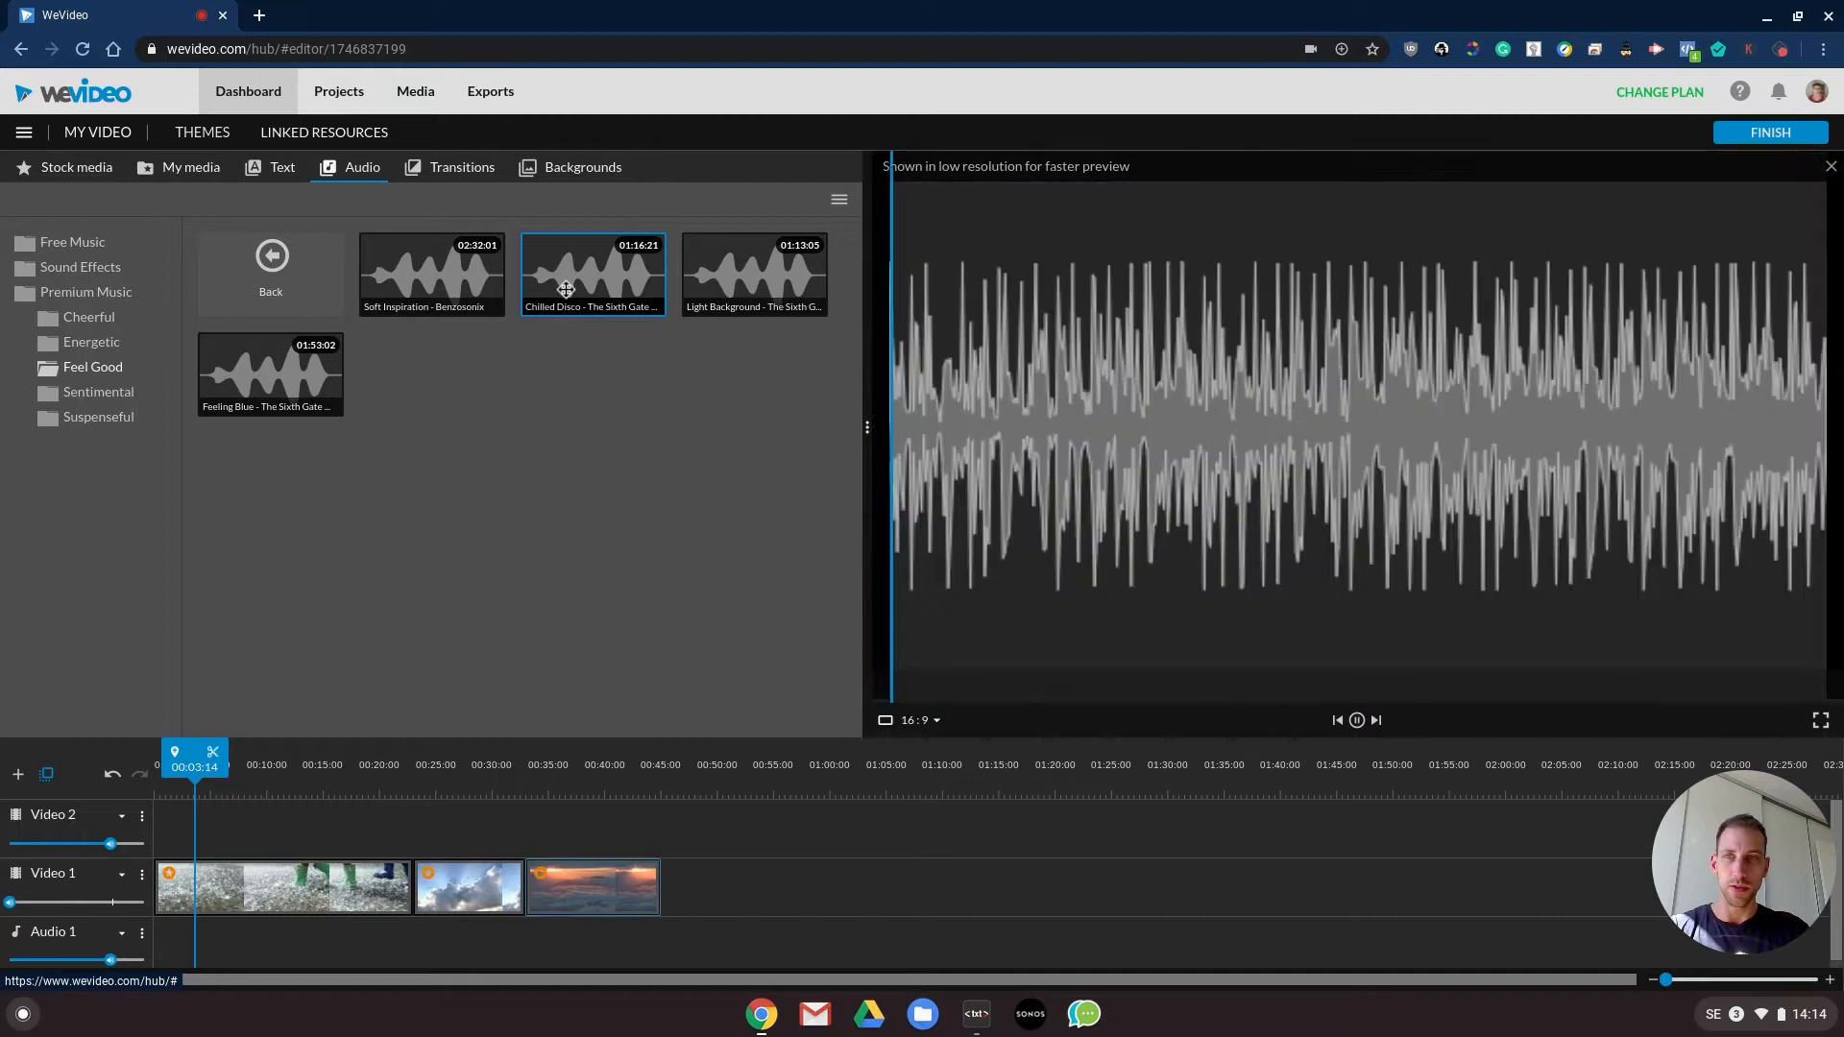
{"action": "key", "text": "space"}
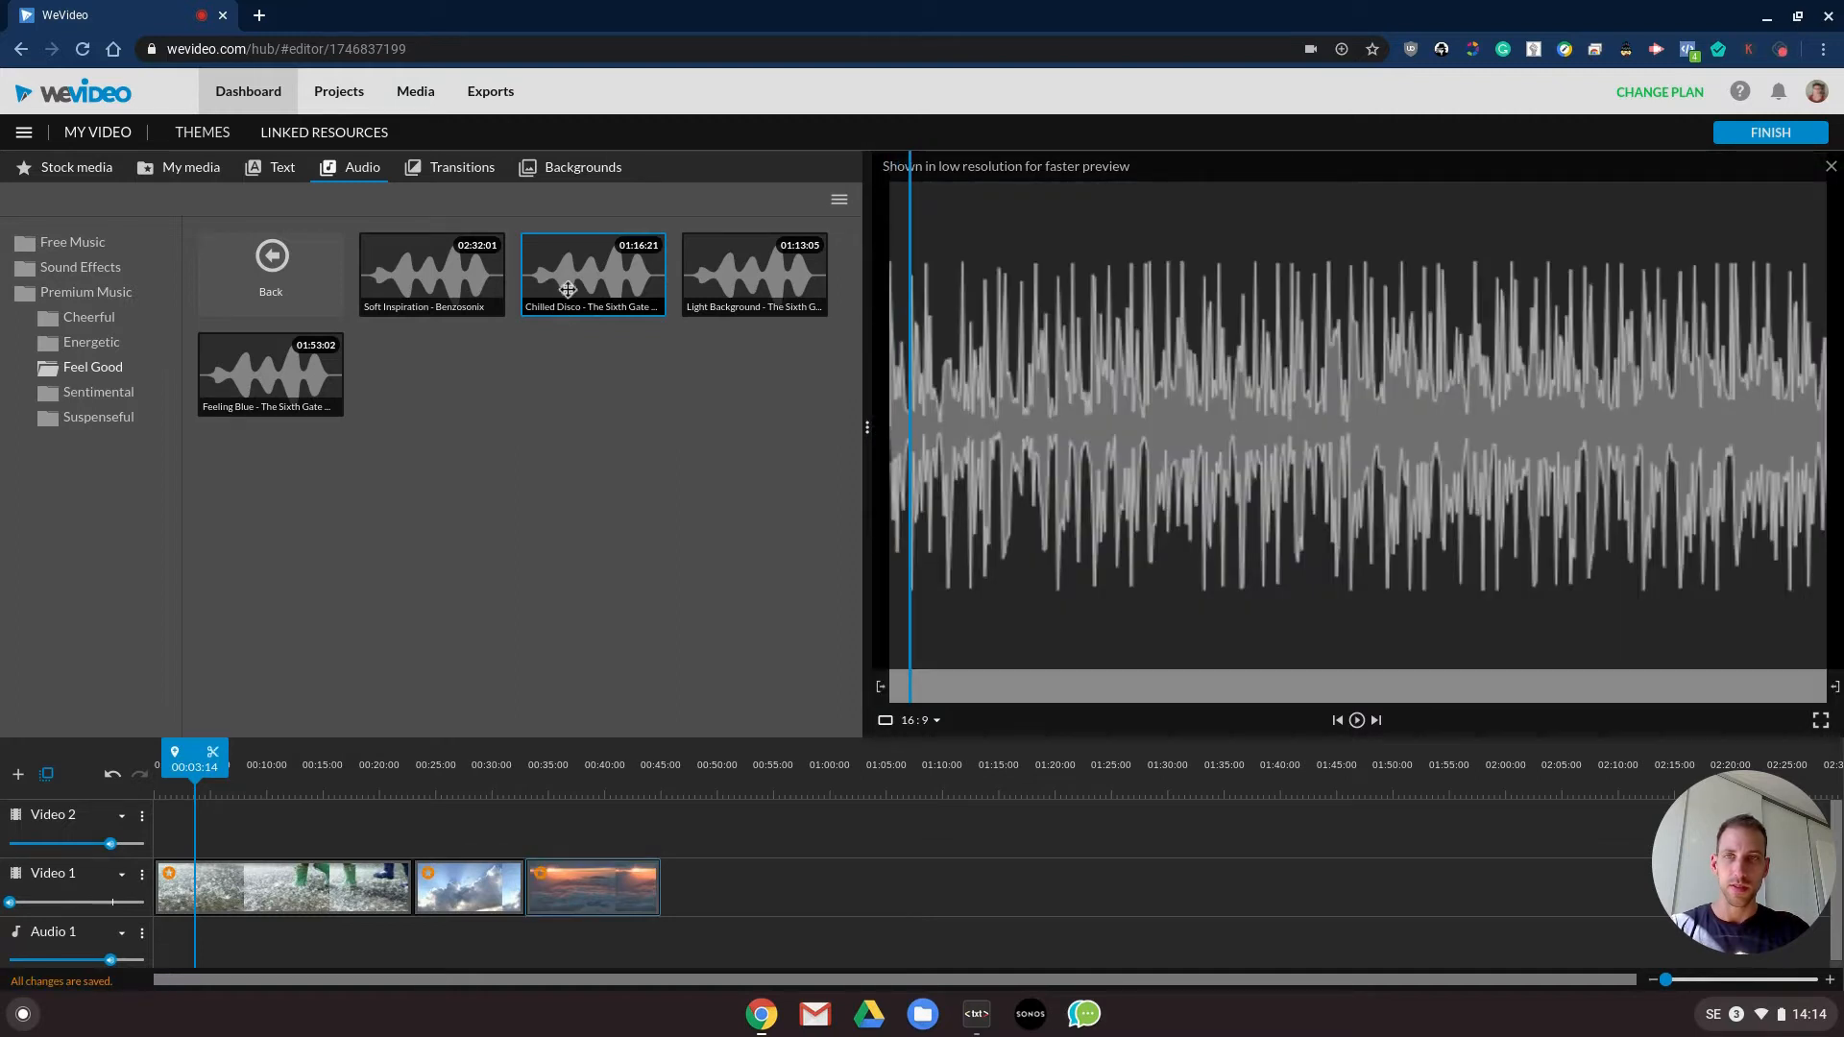
{"action": "left_click_drag", "start_coordinate": [593, 288], "coordinate": [177, 943]}
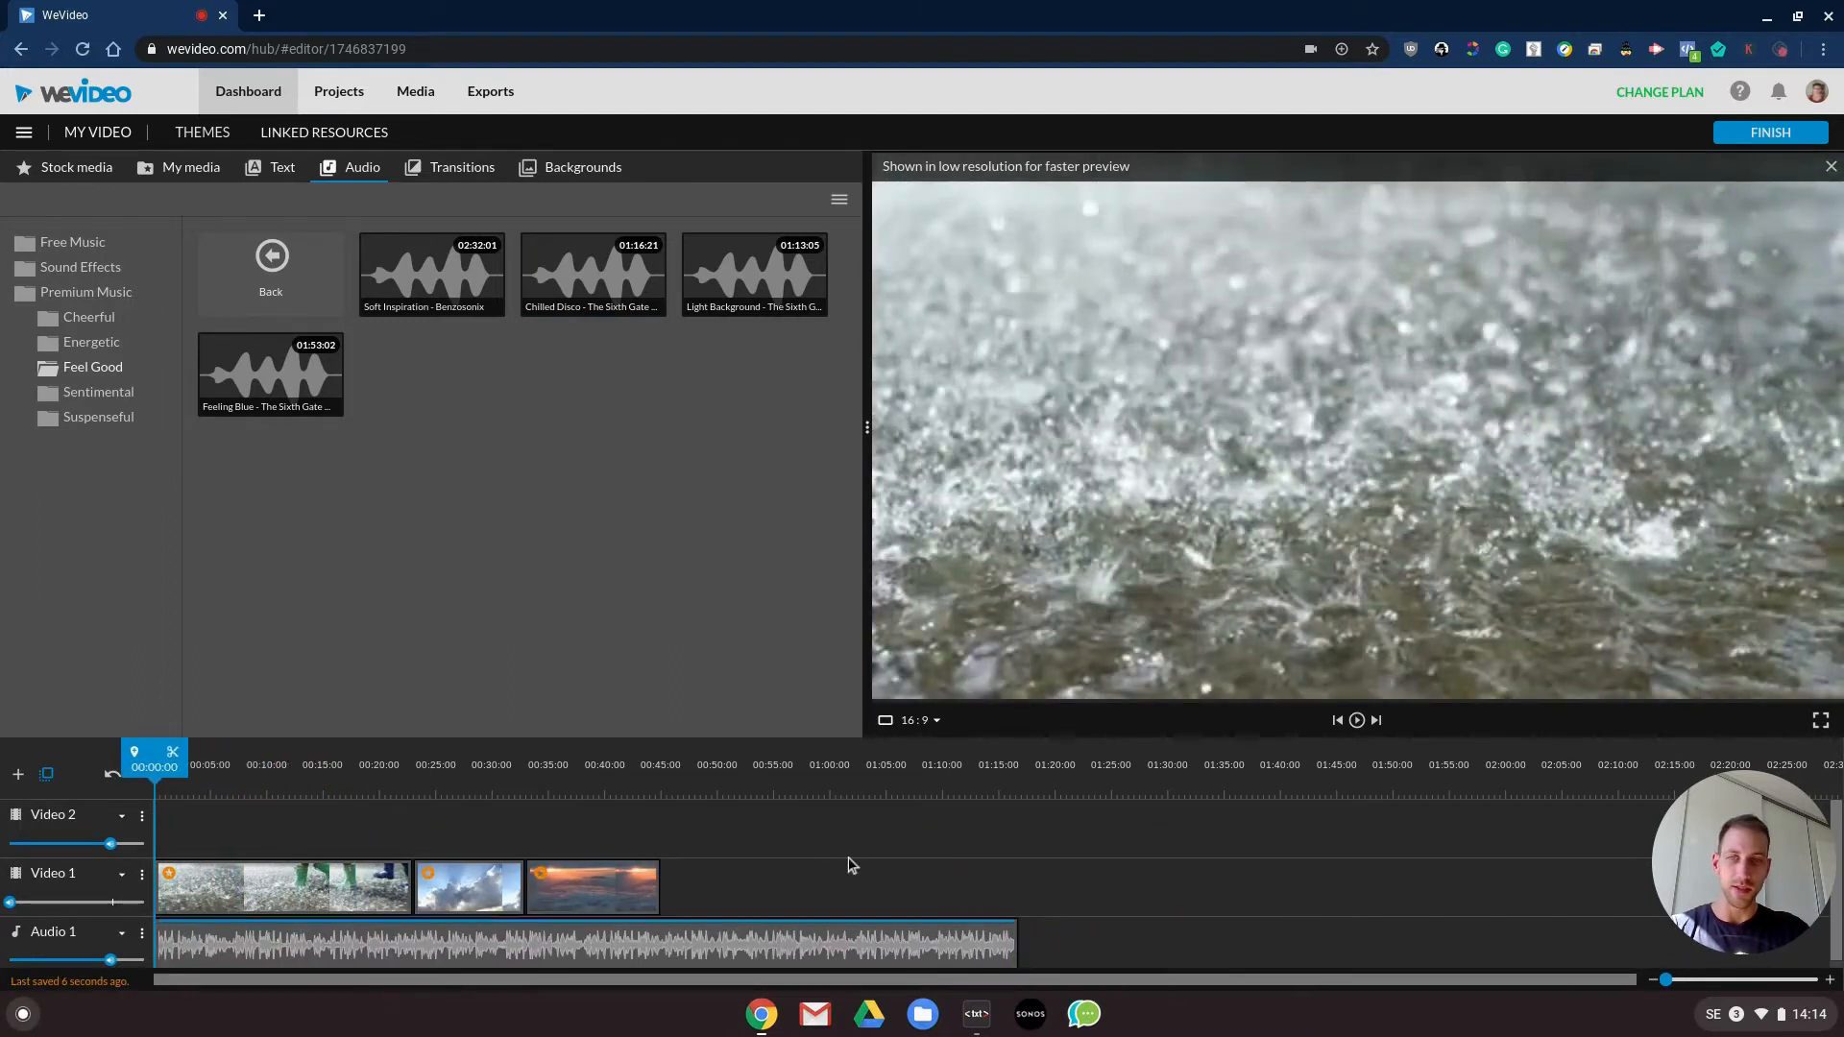
{"action": "key", "text": "space"}
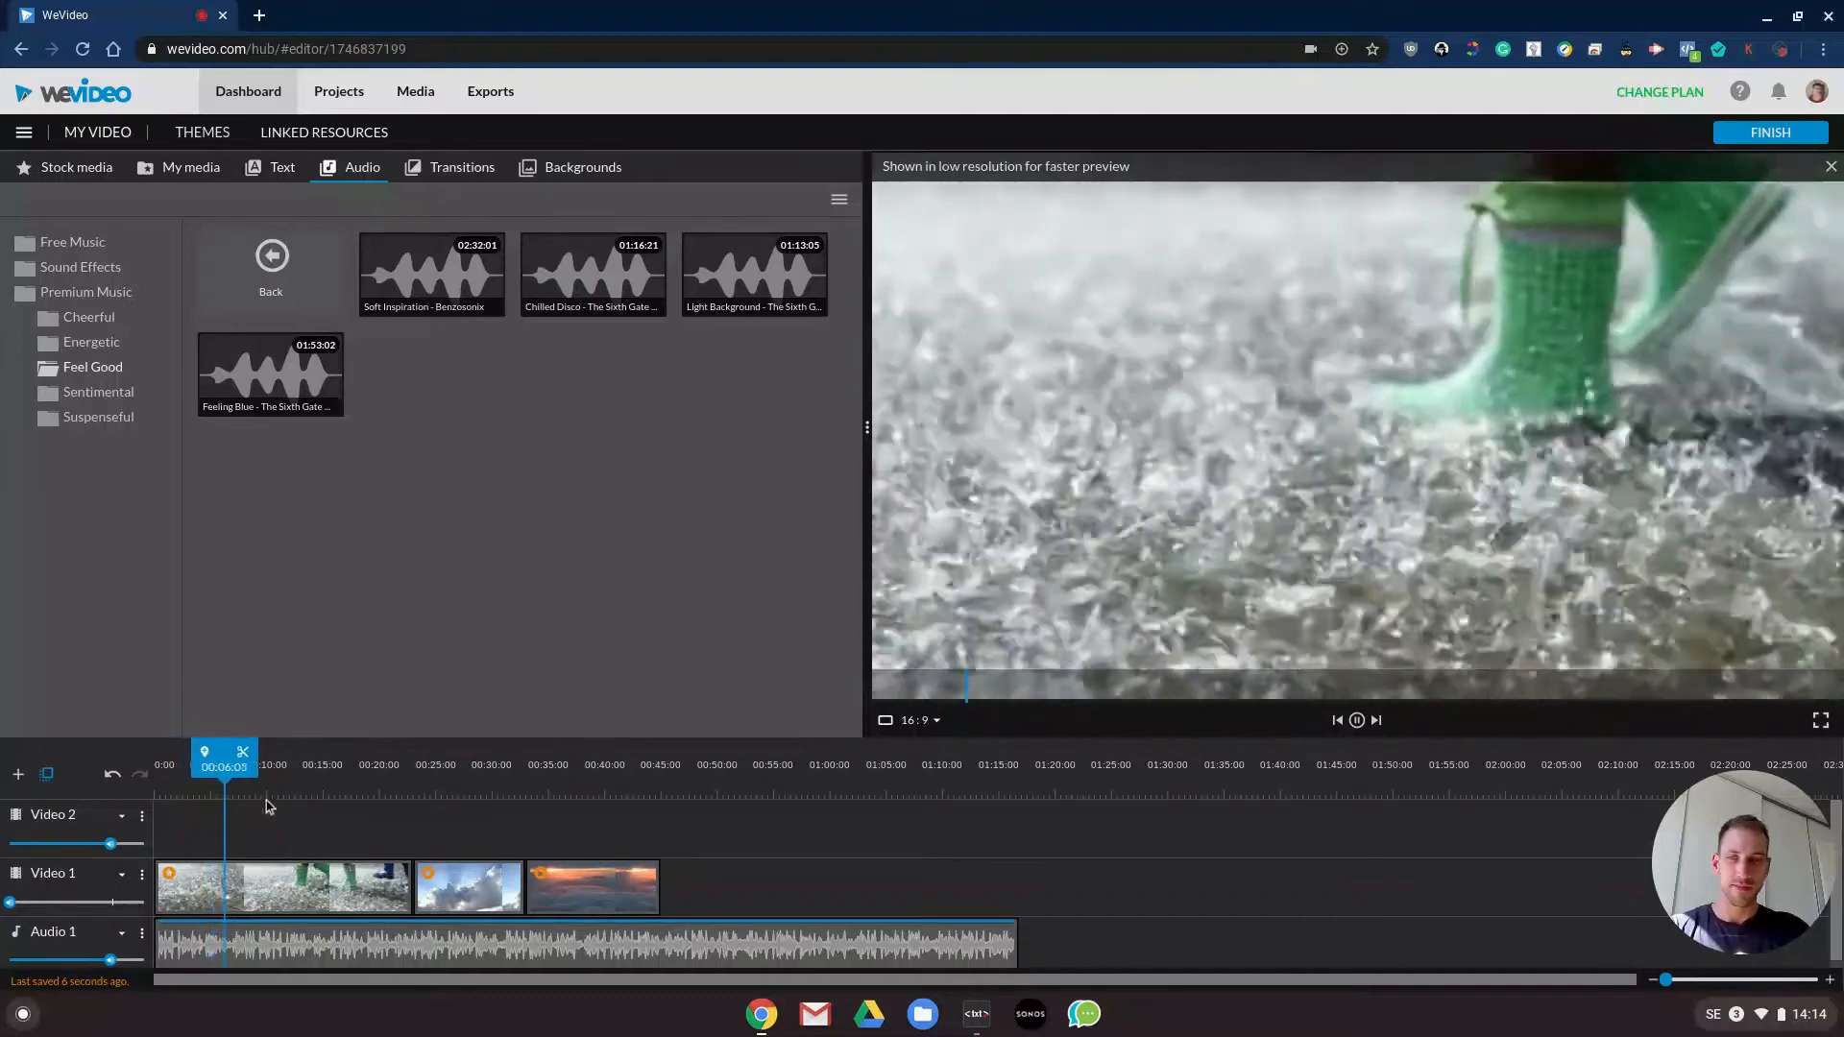
- Insert a Cross fade transition between the rain clip and the sunshine clip on Video 1 and preview it
{"action": "left_click", "coordinate": [356, 768]}
{"action": "left_click_drag", "start_coordinate": [356, 769], "coordinate": [395, 768]}
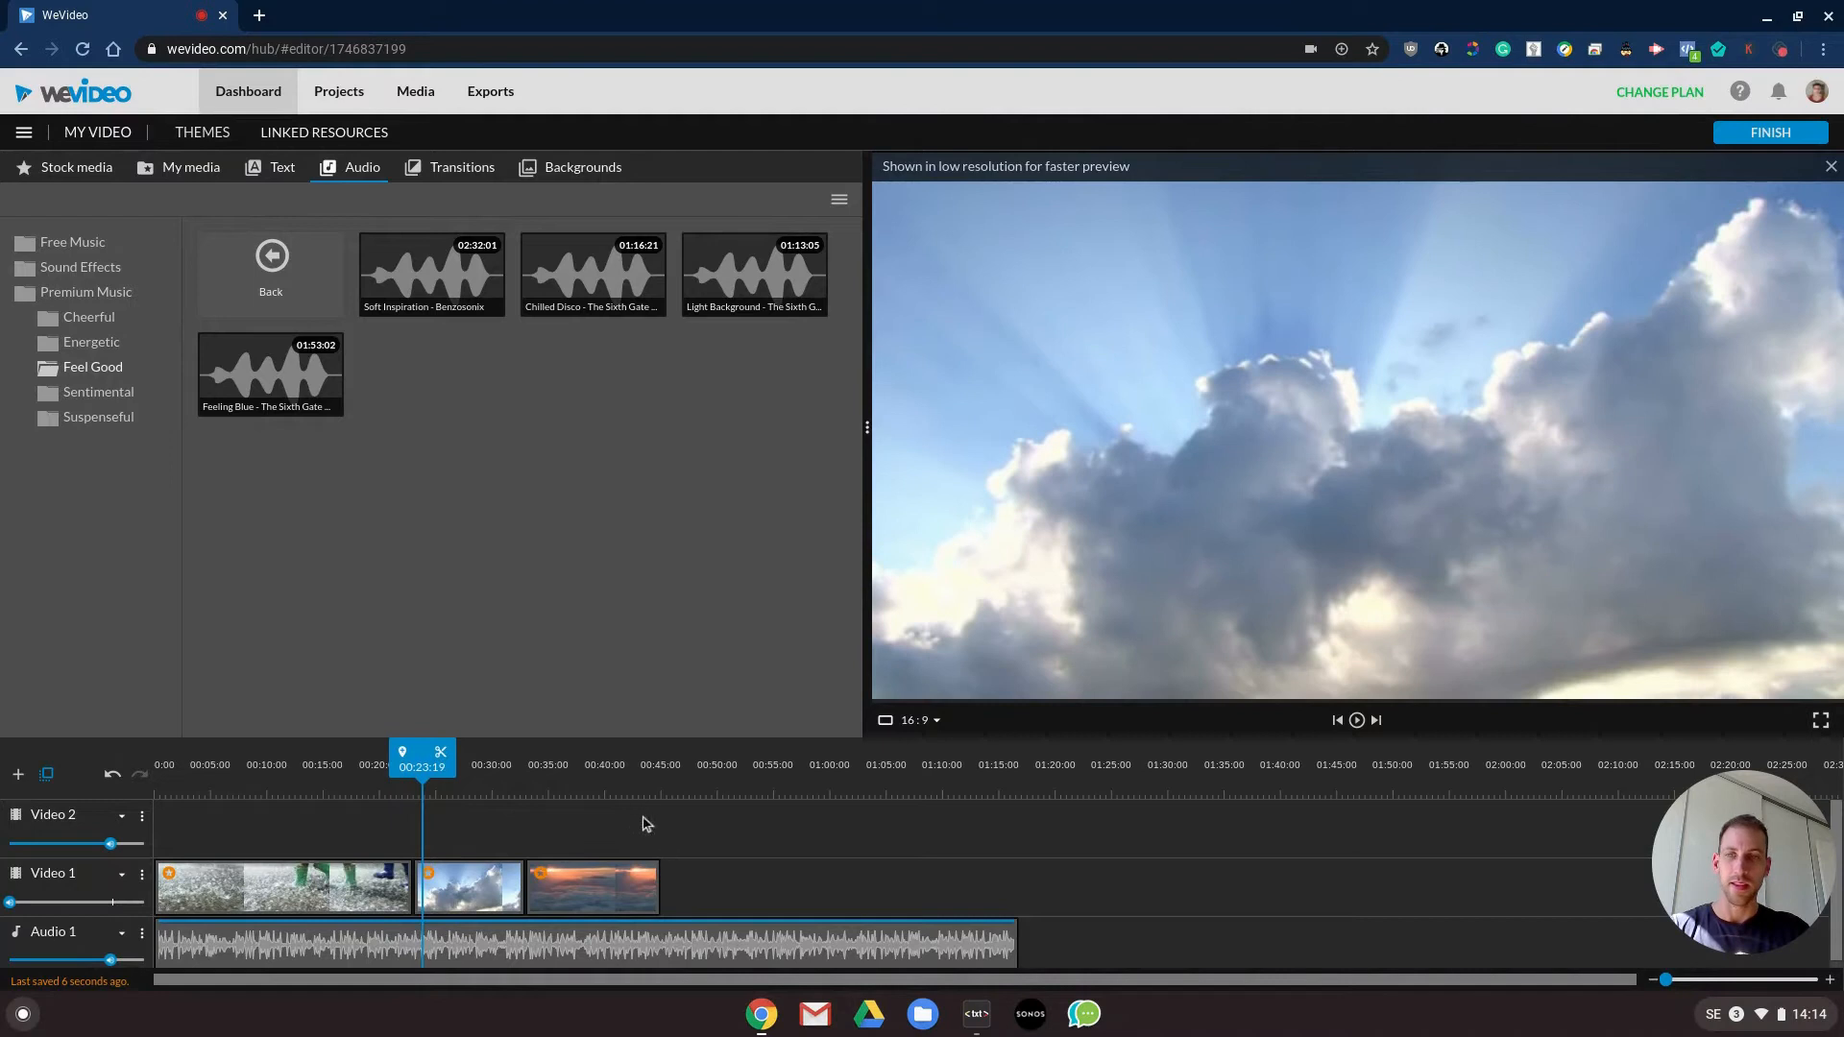
{"action": "left_click", "coordinate": [425, 170]}
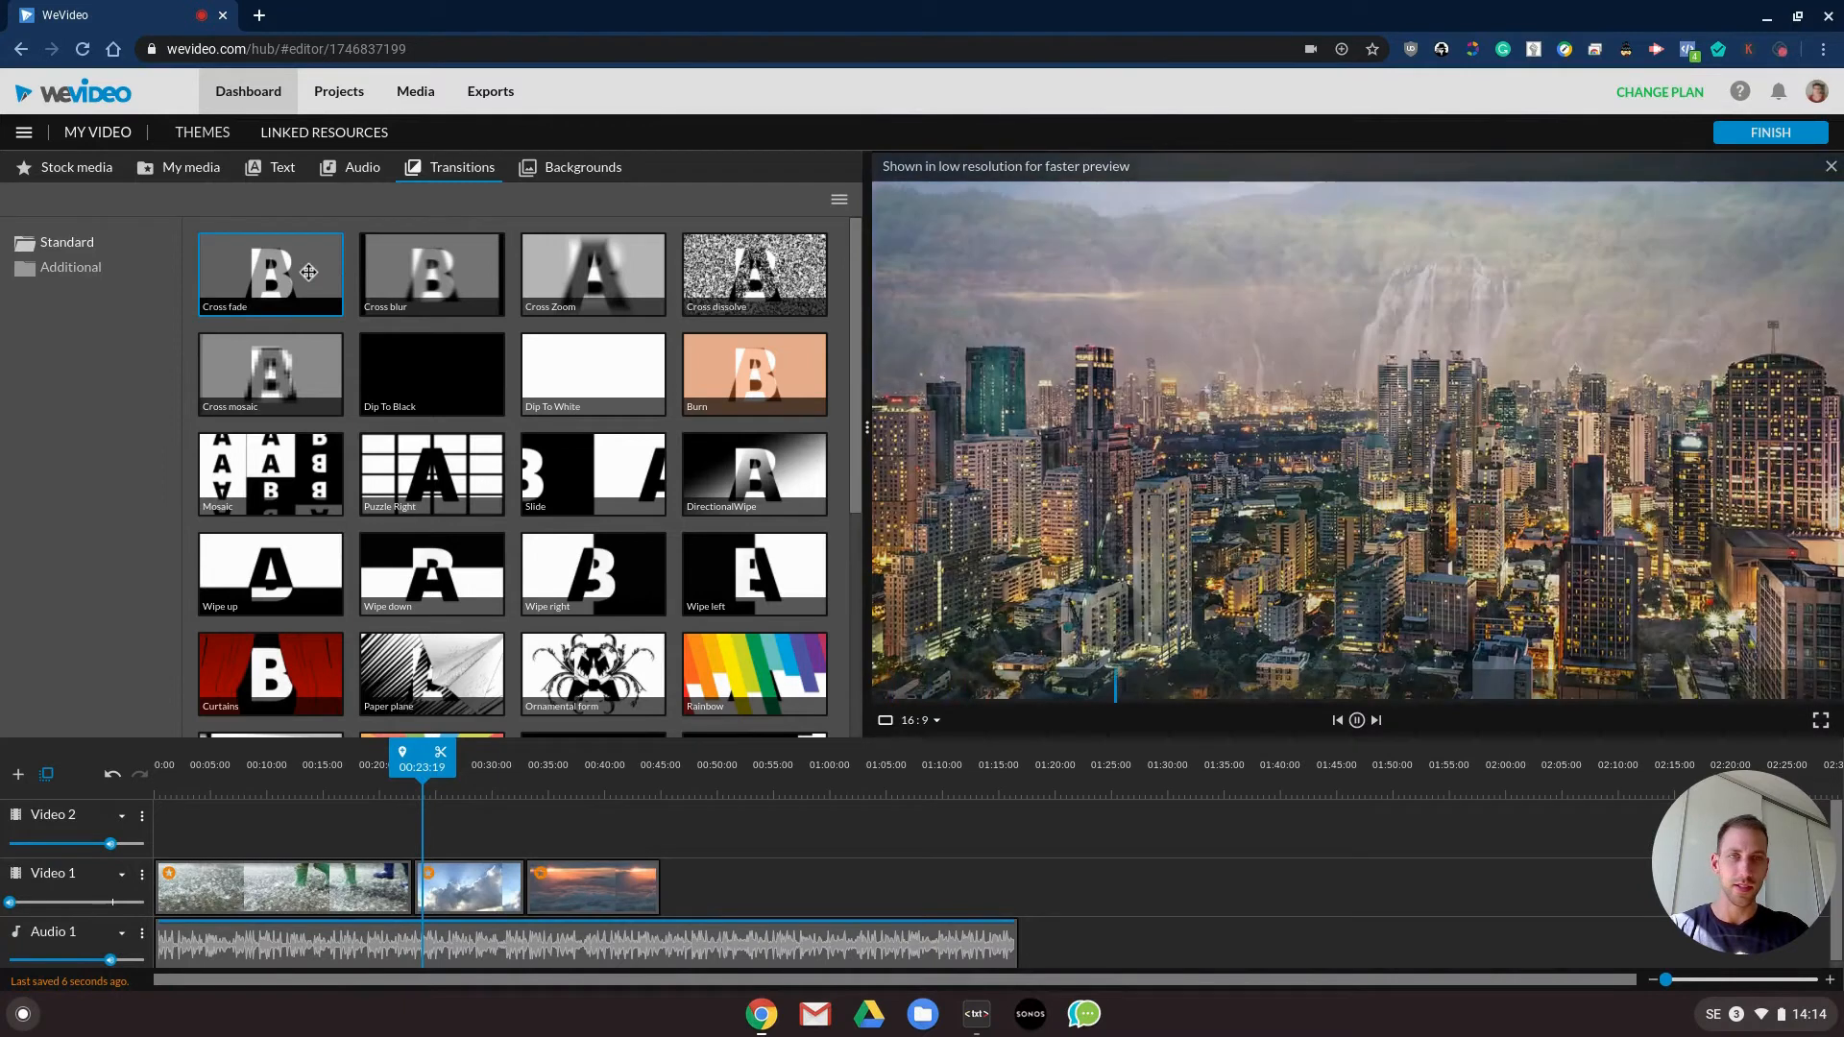
{"action": "mouse_move", "coordinate": [315, 340]}
{"action": "left_mouse_down"}
{"action": "mouse_move", "coordinate": [430, 828]}
{"action": "mouse_move", "coordinate": [421, 880]}
{"action": "left_mouse_up"}
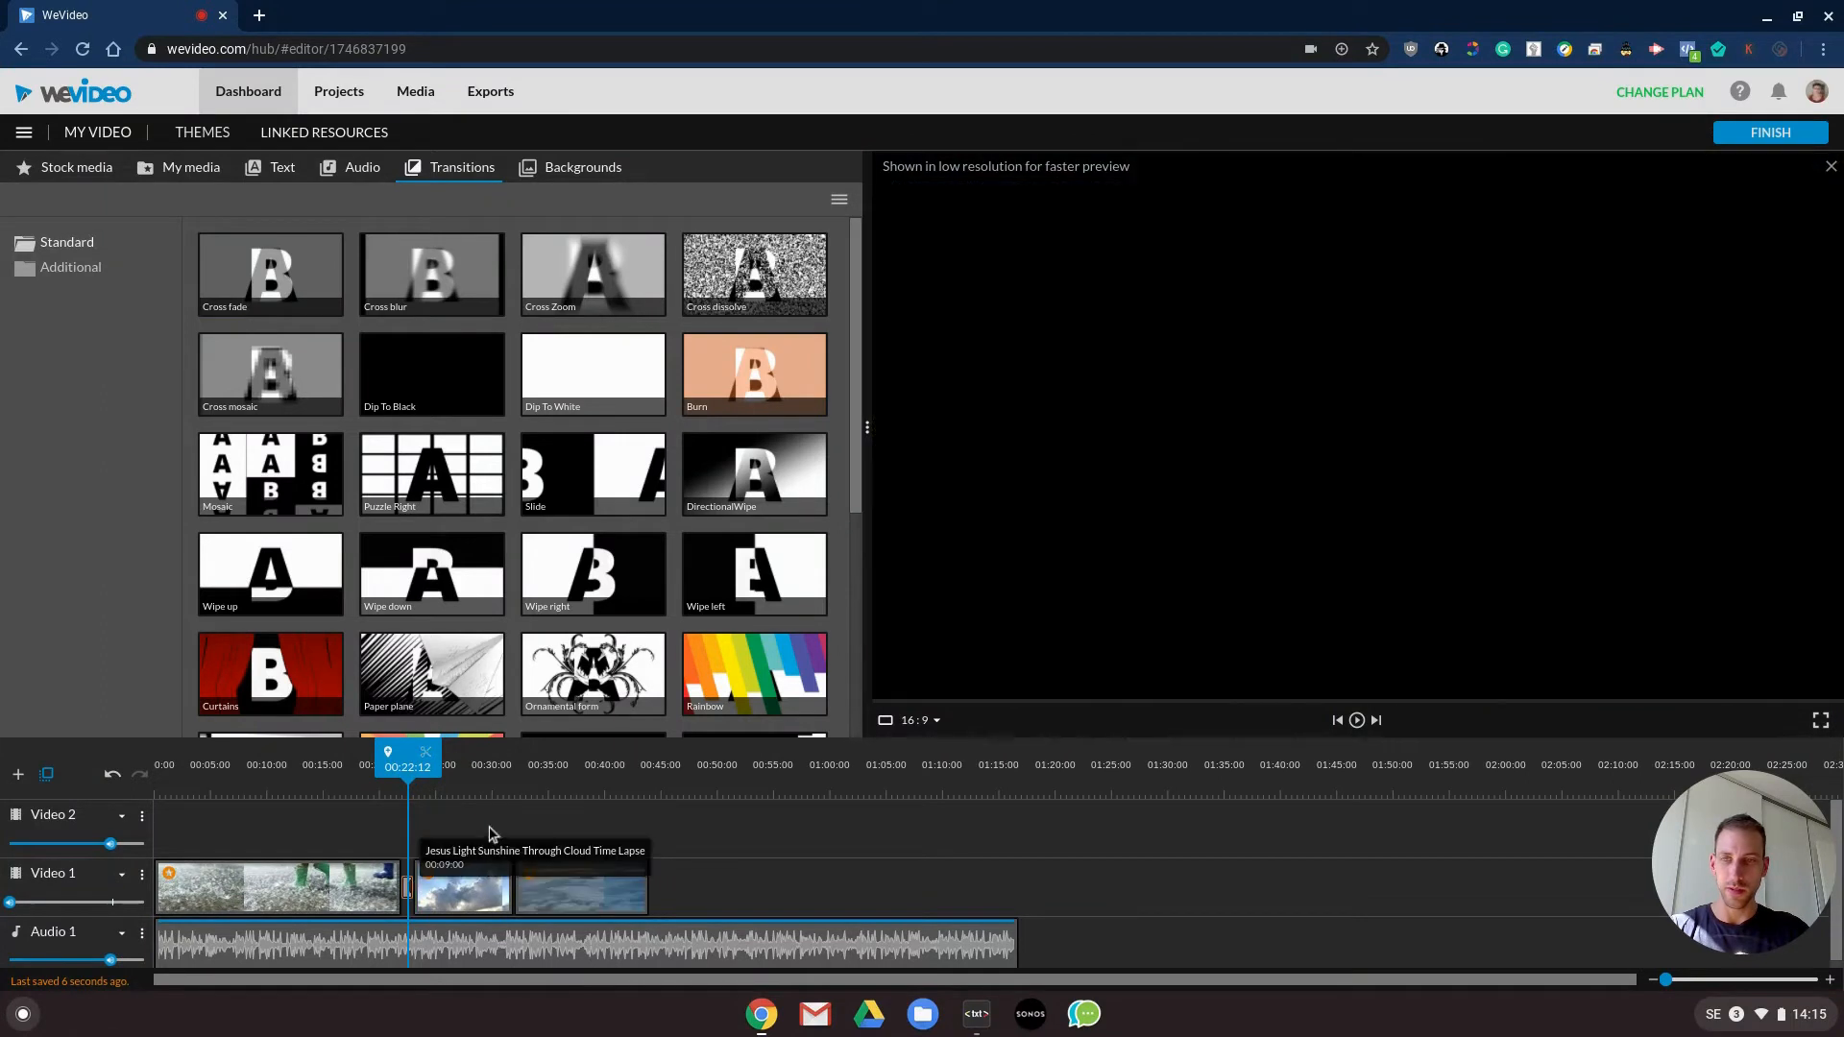
{"action": "left_click", "coordinate": [320, 767]}
{"action": "key", "text": "space"}
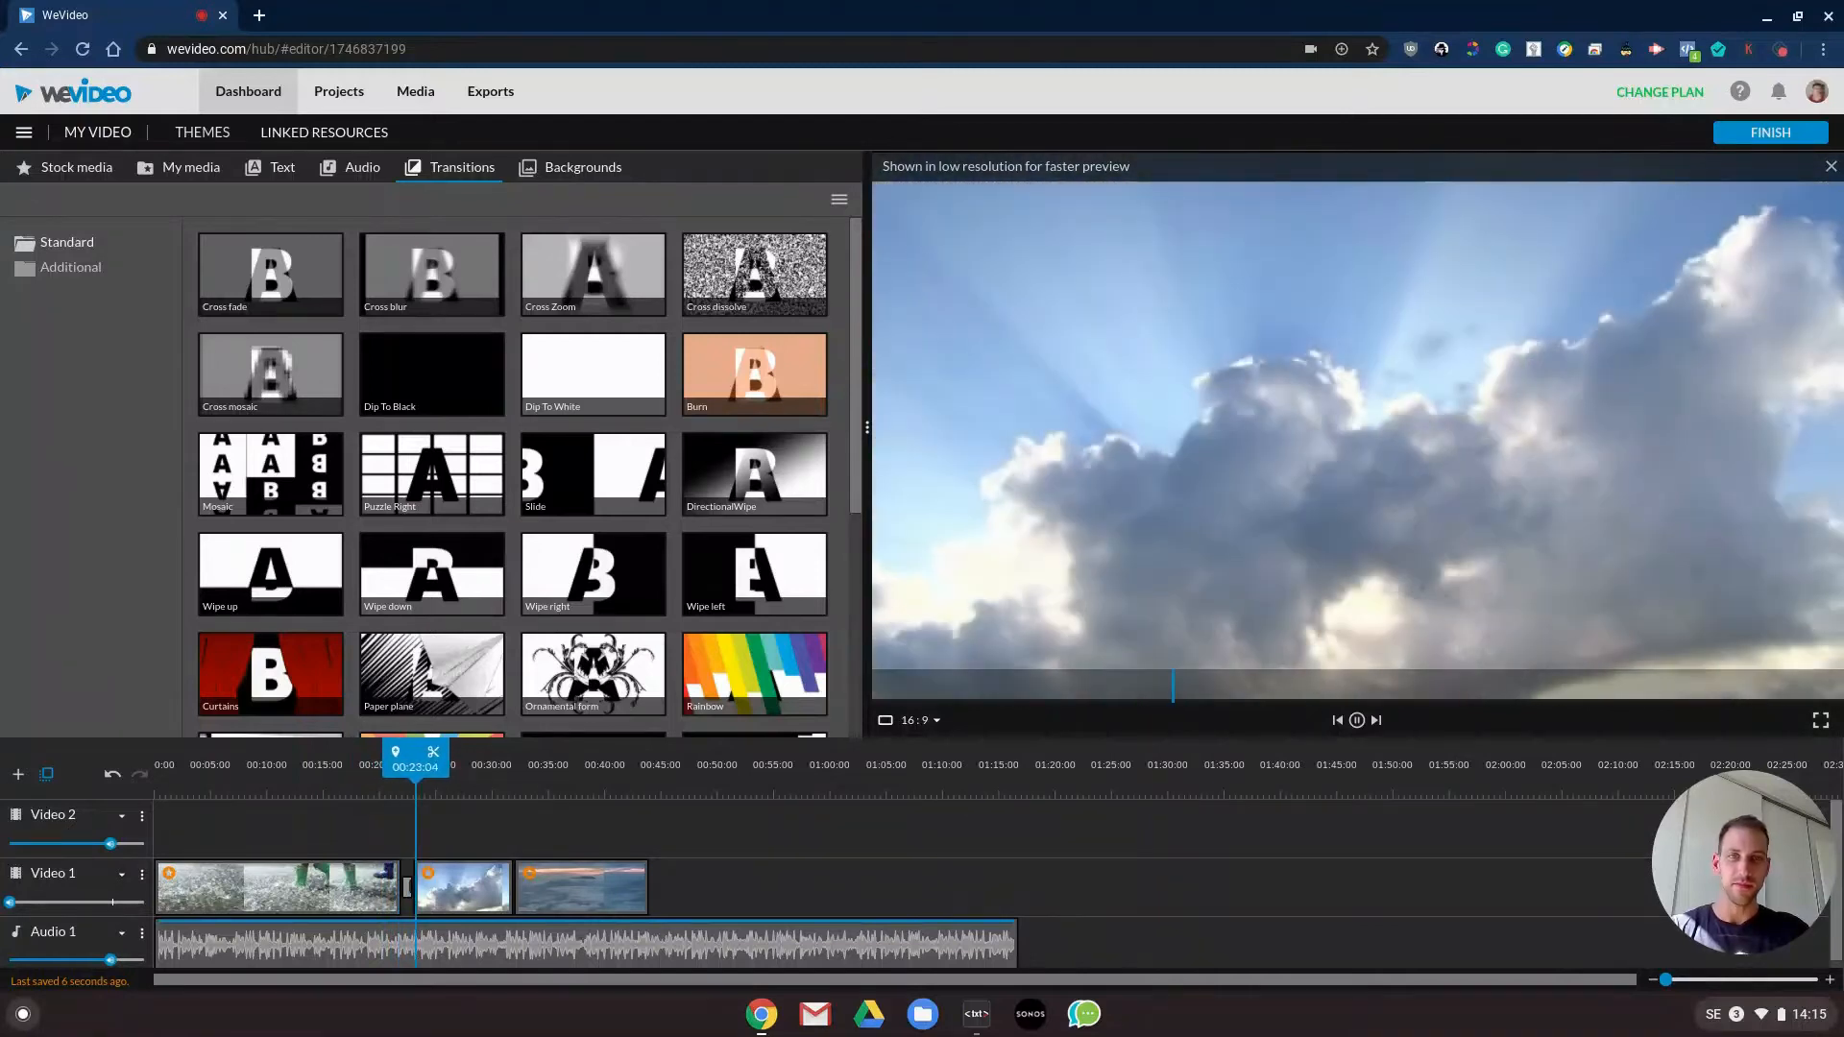
{"action": "key", "text": "space"}
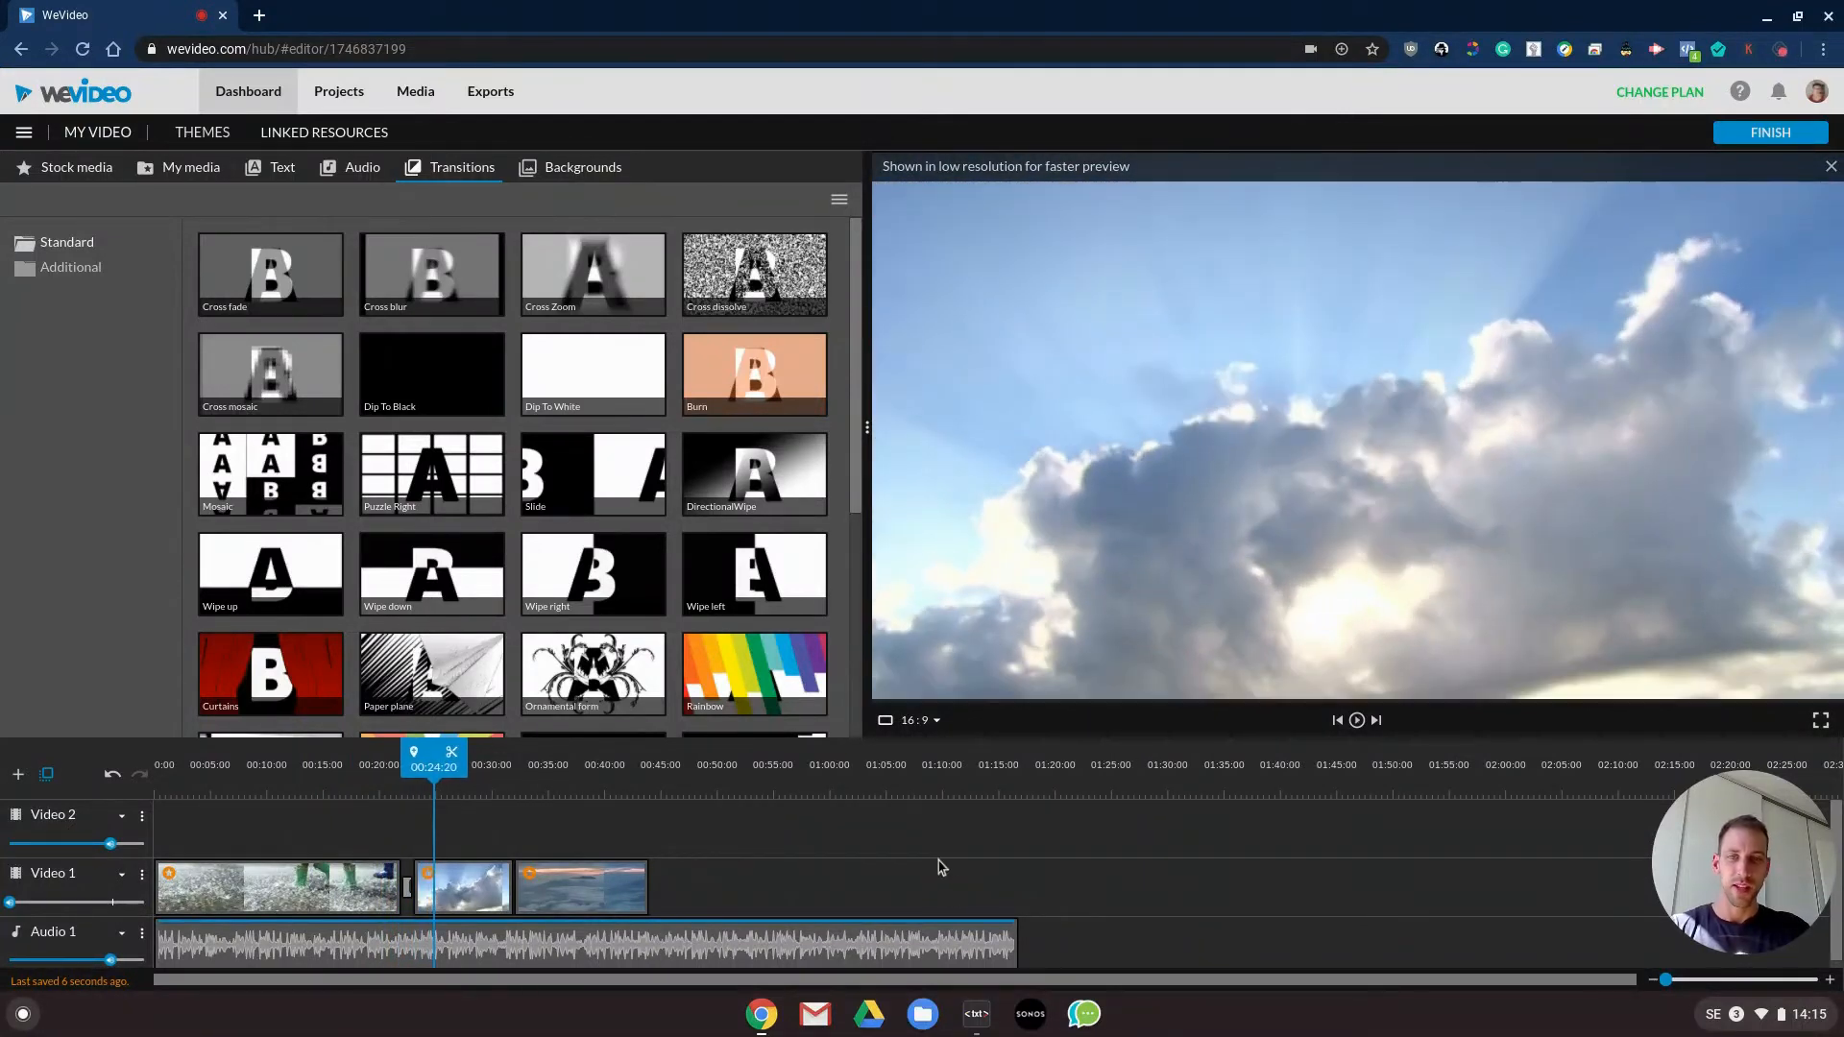
- Enable a 1-second fade in and fade out on the Audio 1 music clip and play its end
{"action": "scroll", "coordinate": [802, 860], "scroll_direction": "down", "scroll_amount": 1}
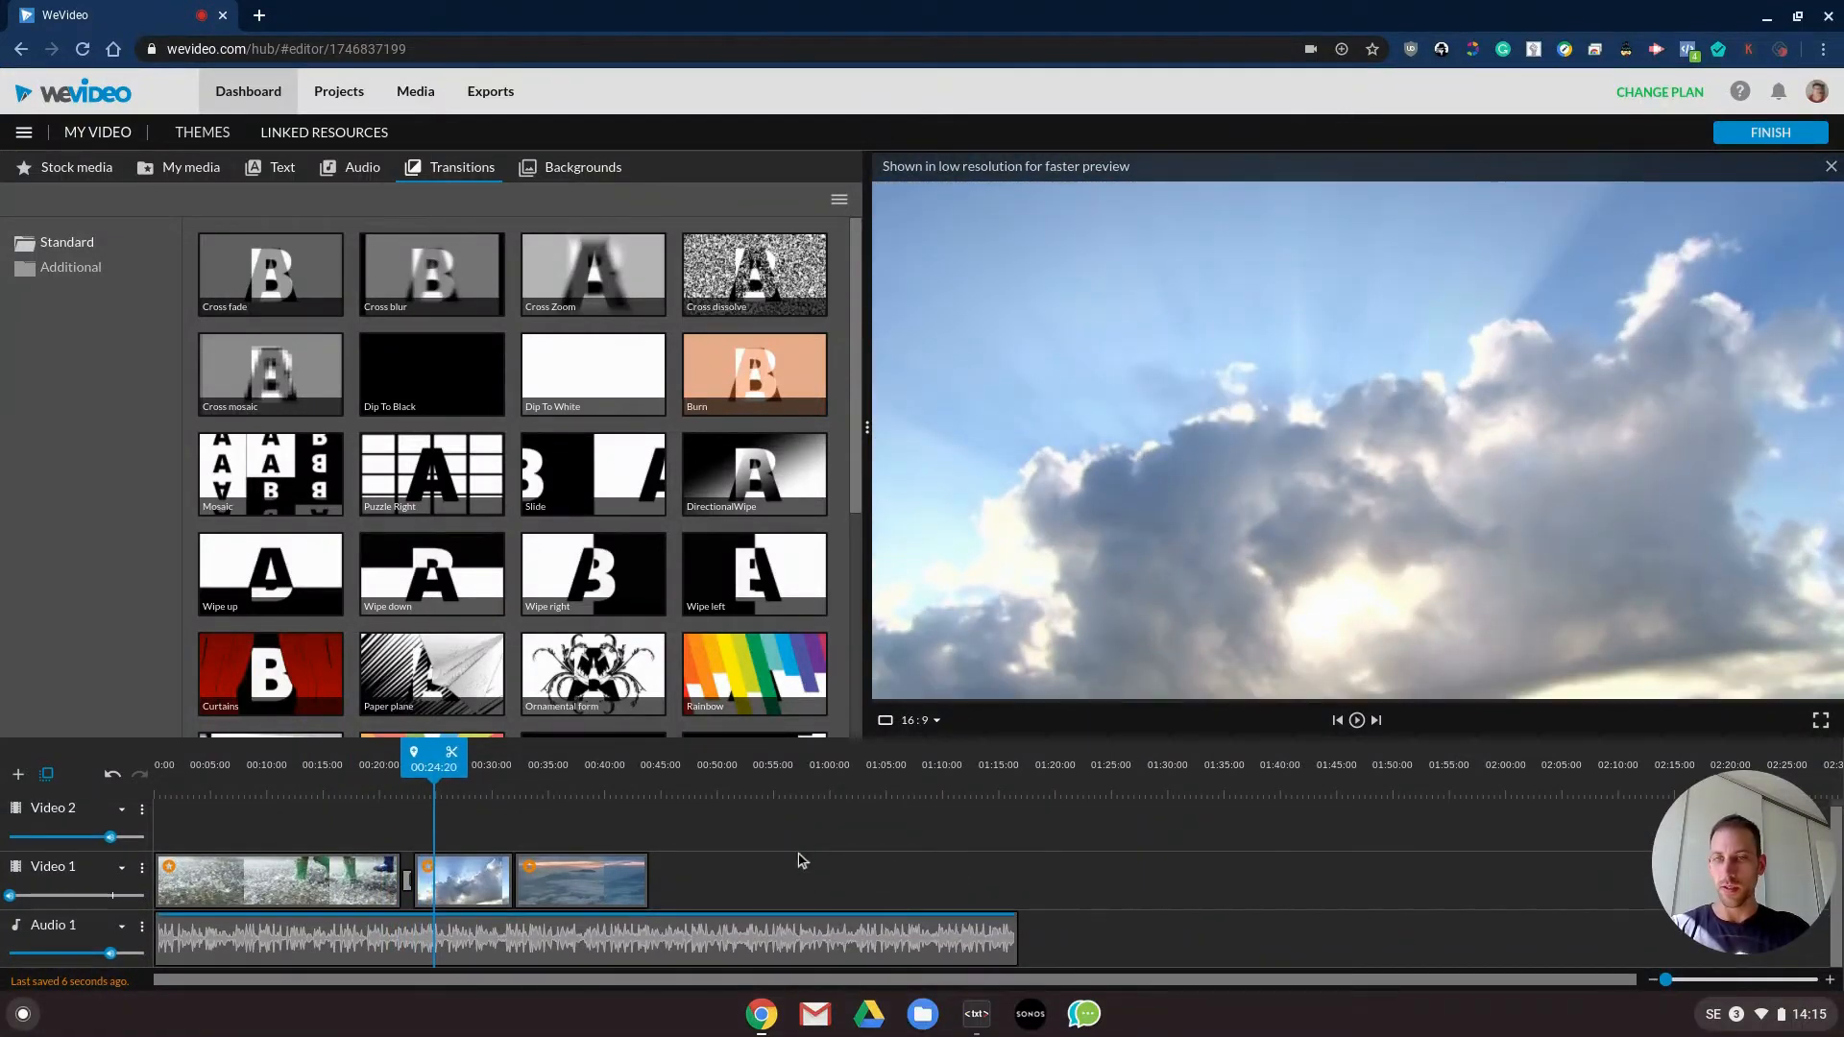
{"action": "left_click", "coordinate": [775, 947]}
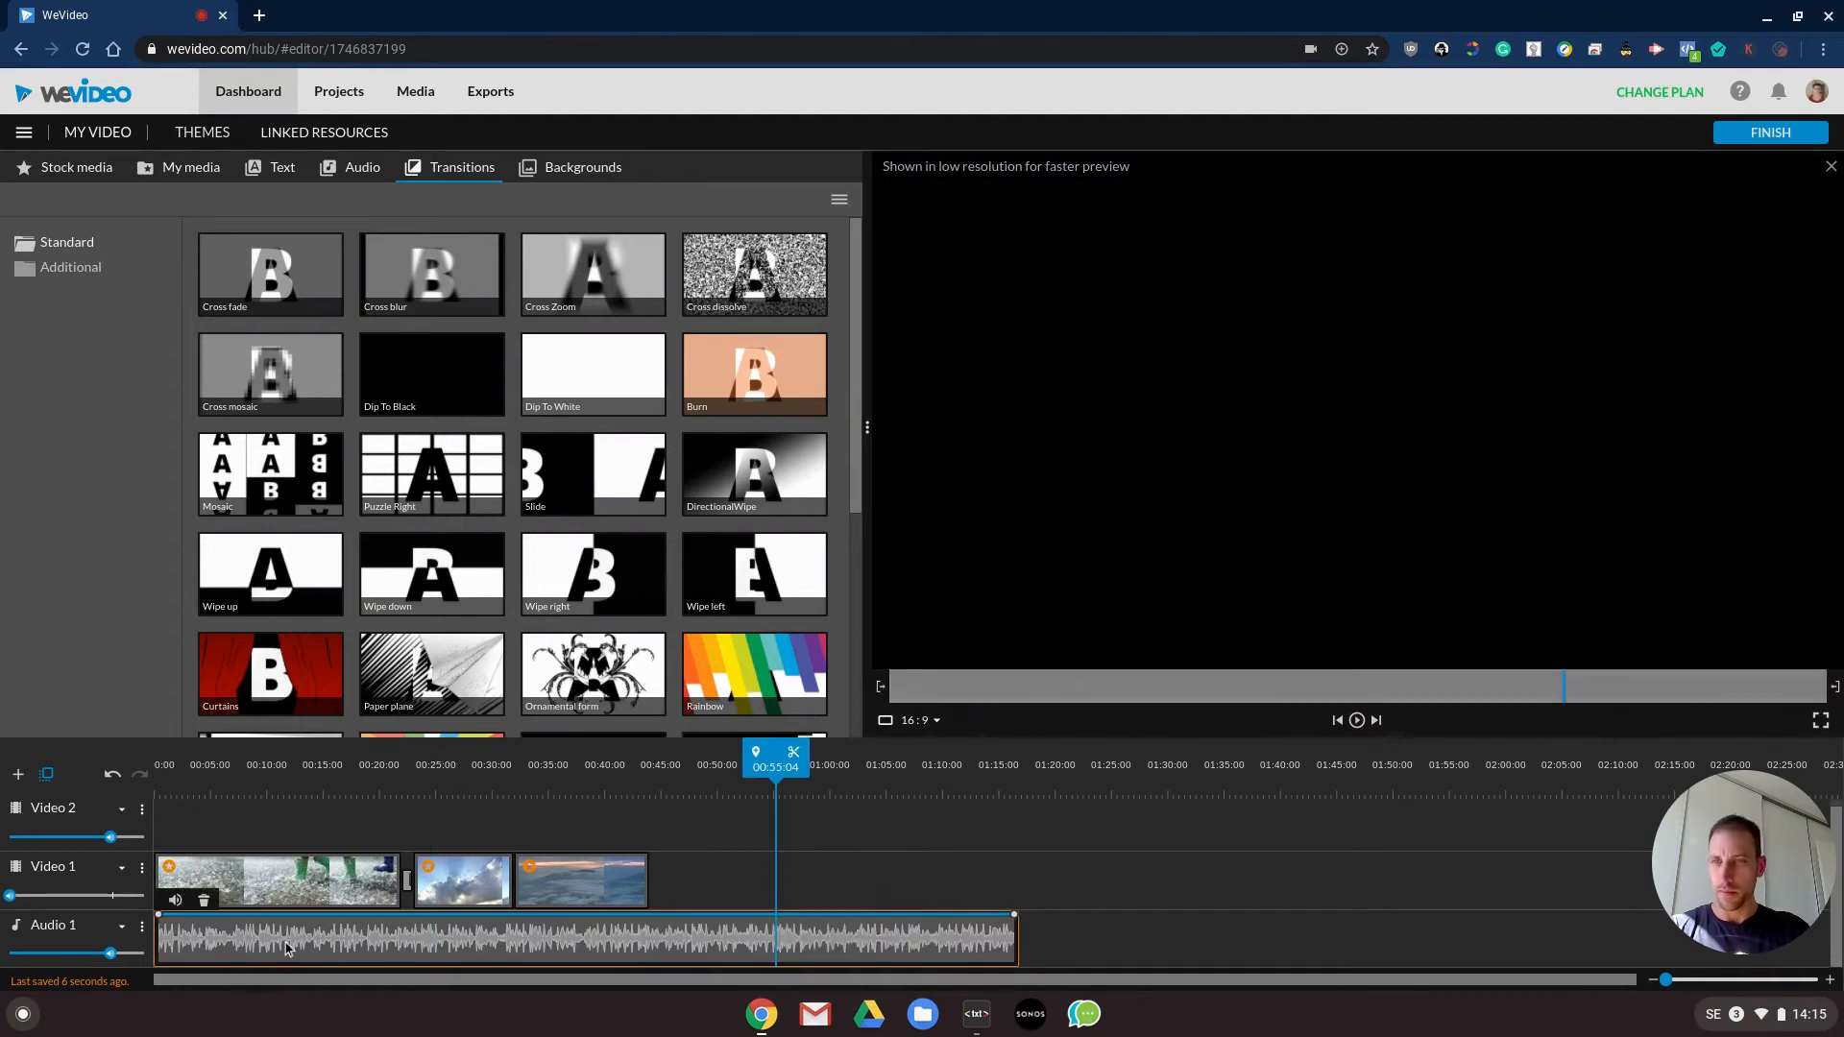
{"action": "left_click", "coordinate": [175, 902]}
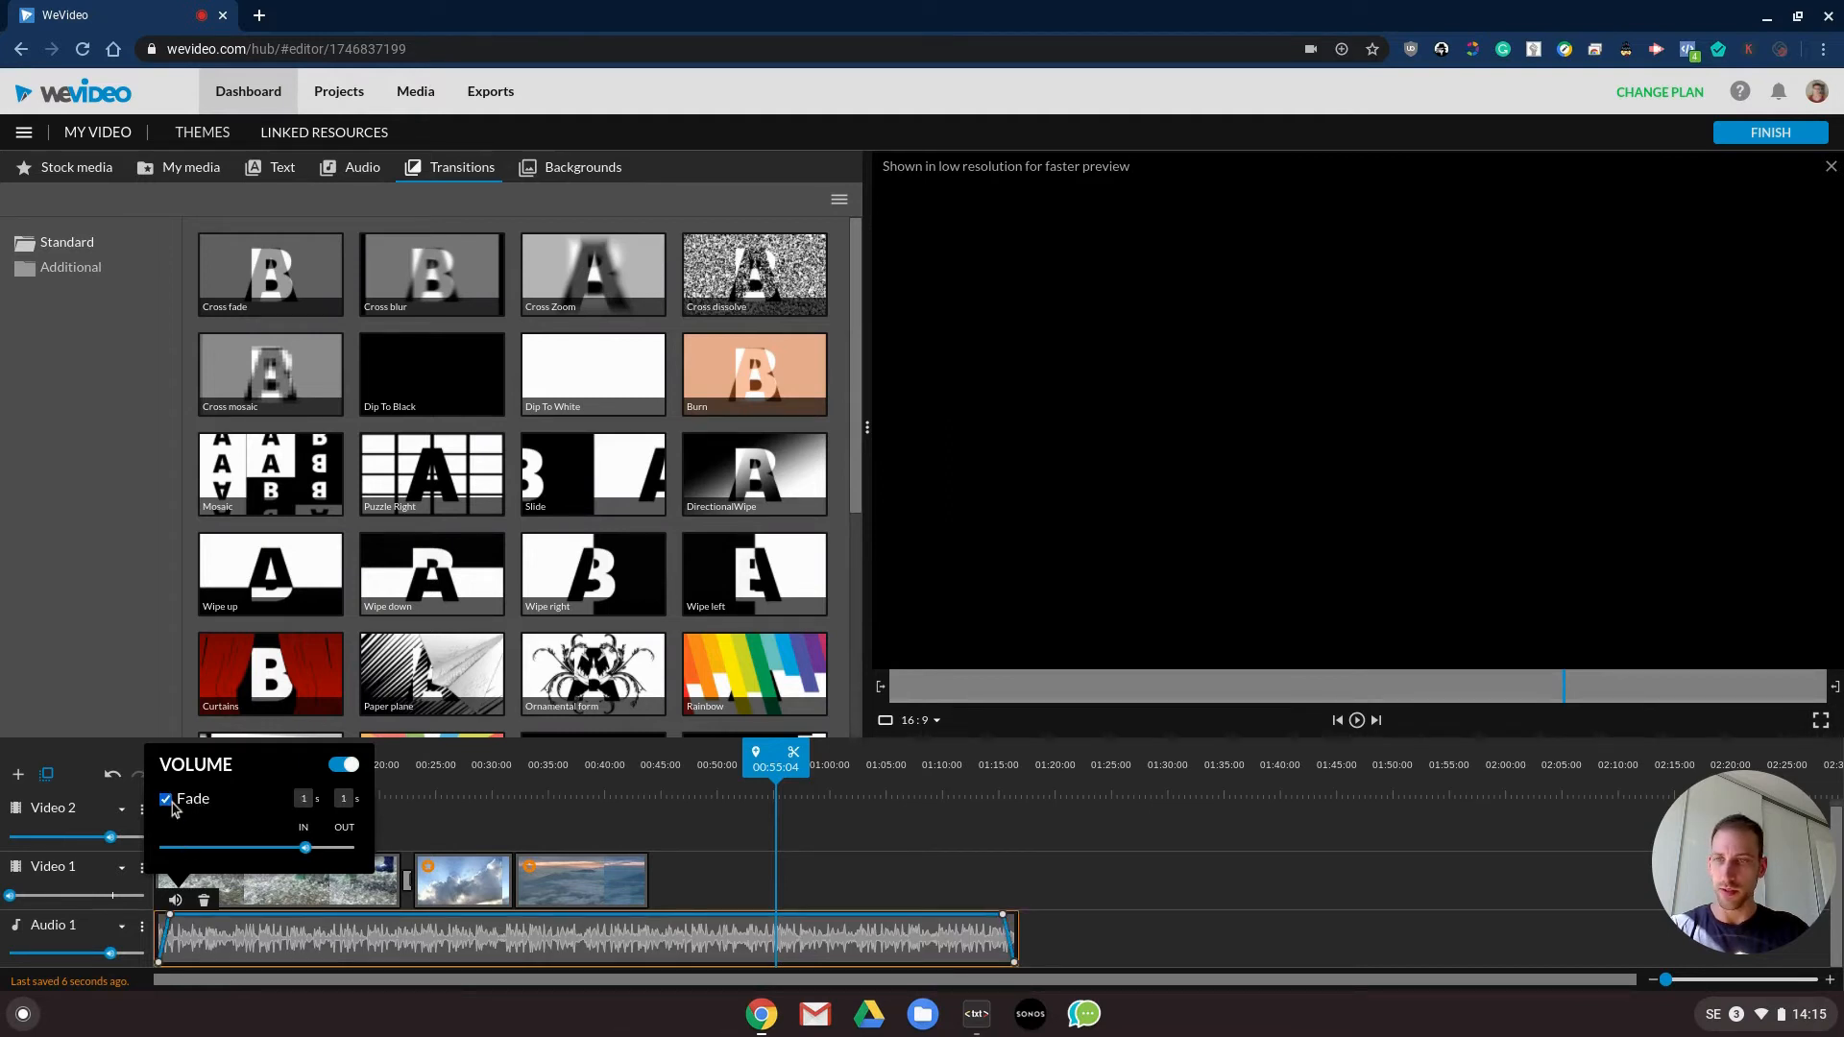
{"action": "left_click", "coordinate": [1108, 885]}
{"action": "left_click_drag", "start_coordinate": [775, 782], "coordinate": [996, 788]}
{"action": "key", "text": "space"}
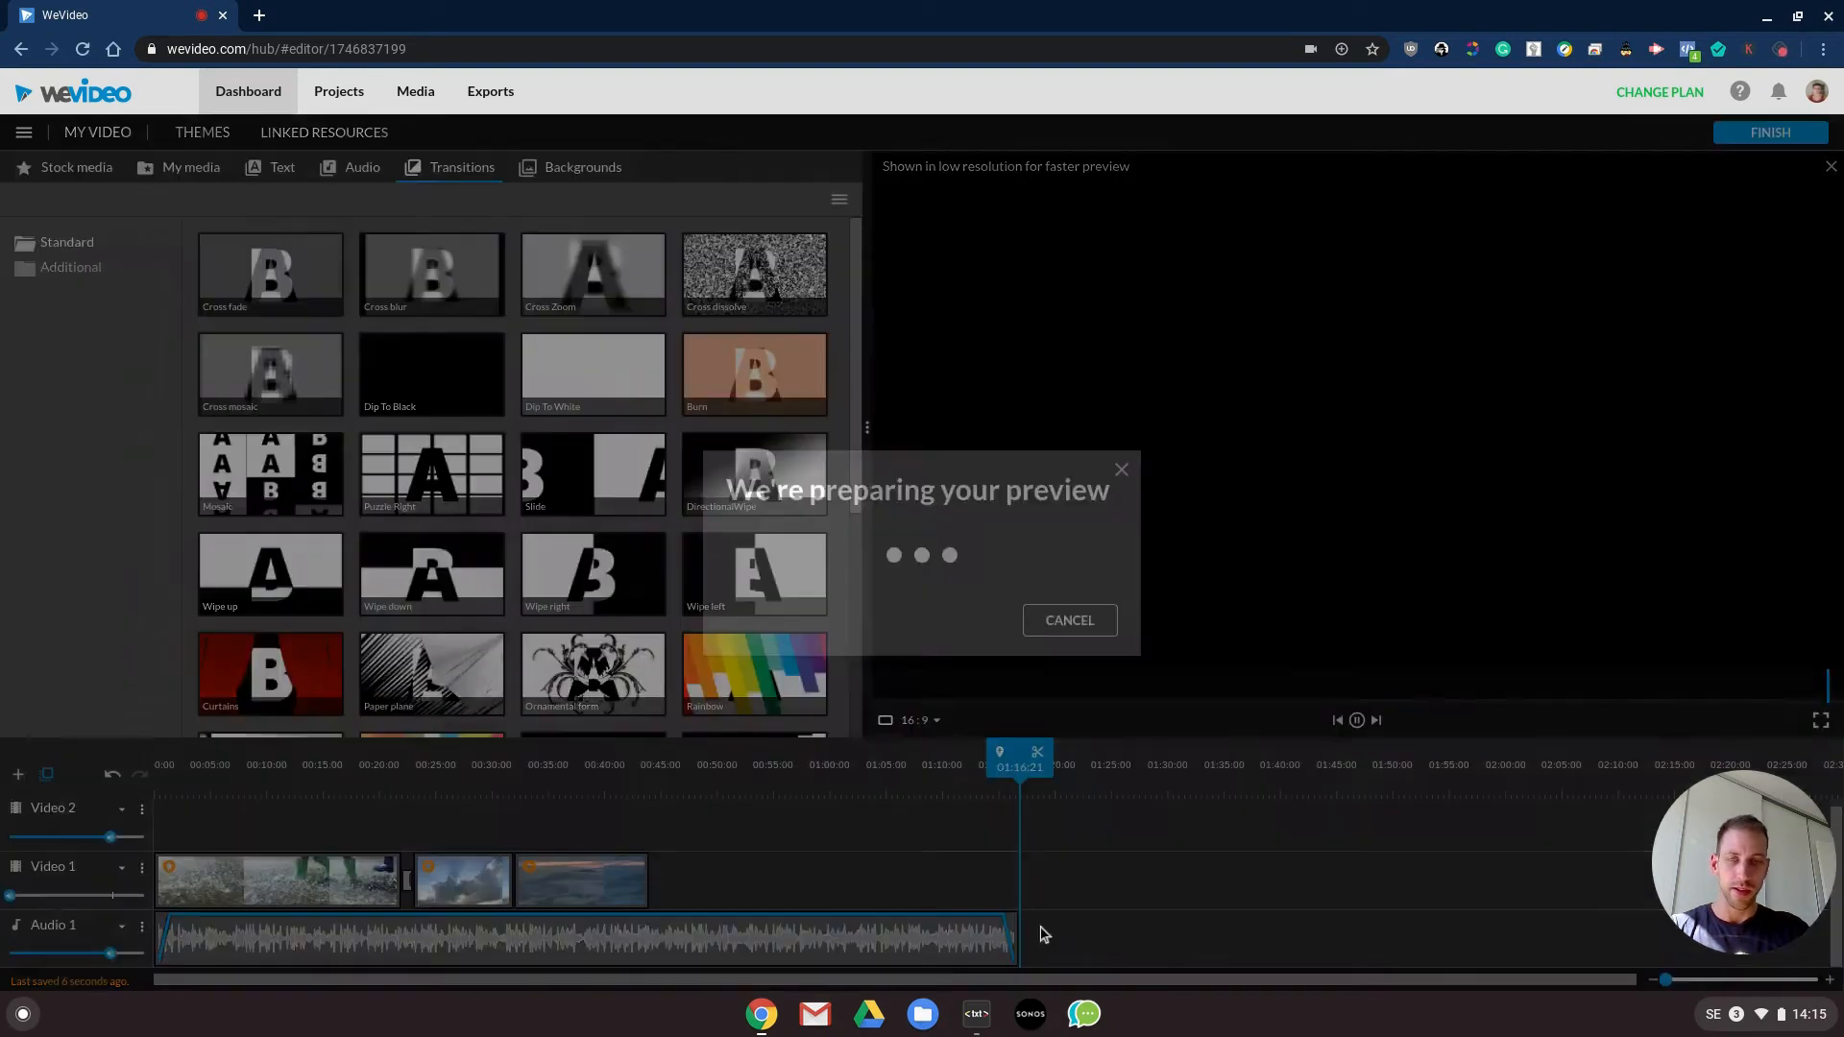
{"action": "key", "text": "space"}
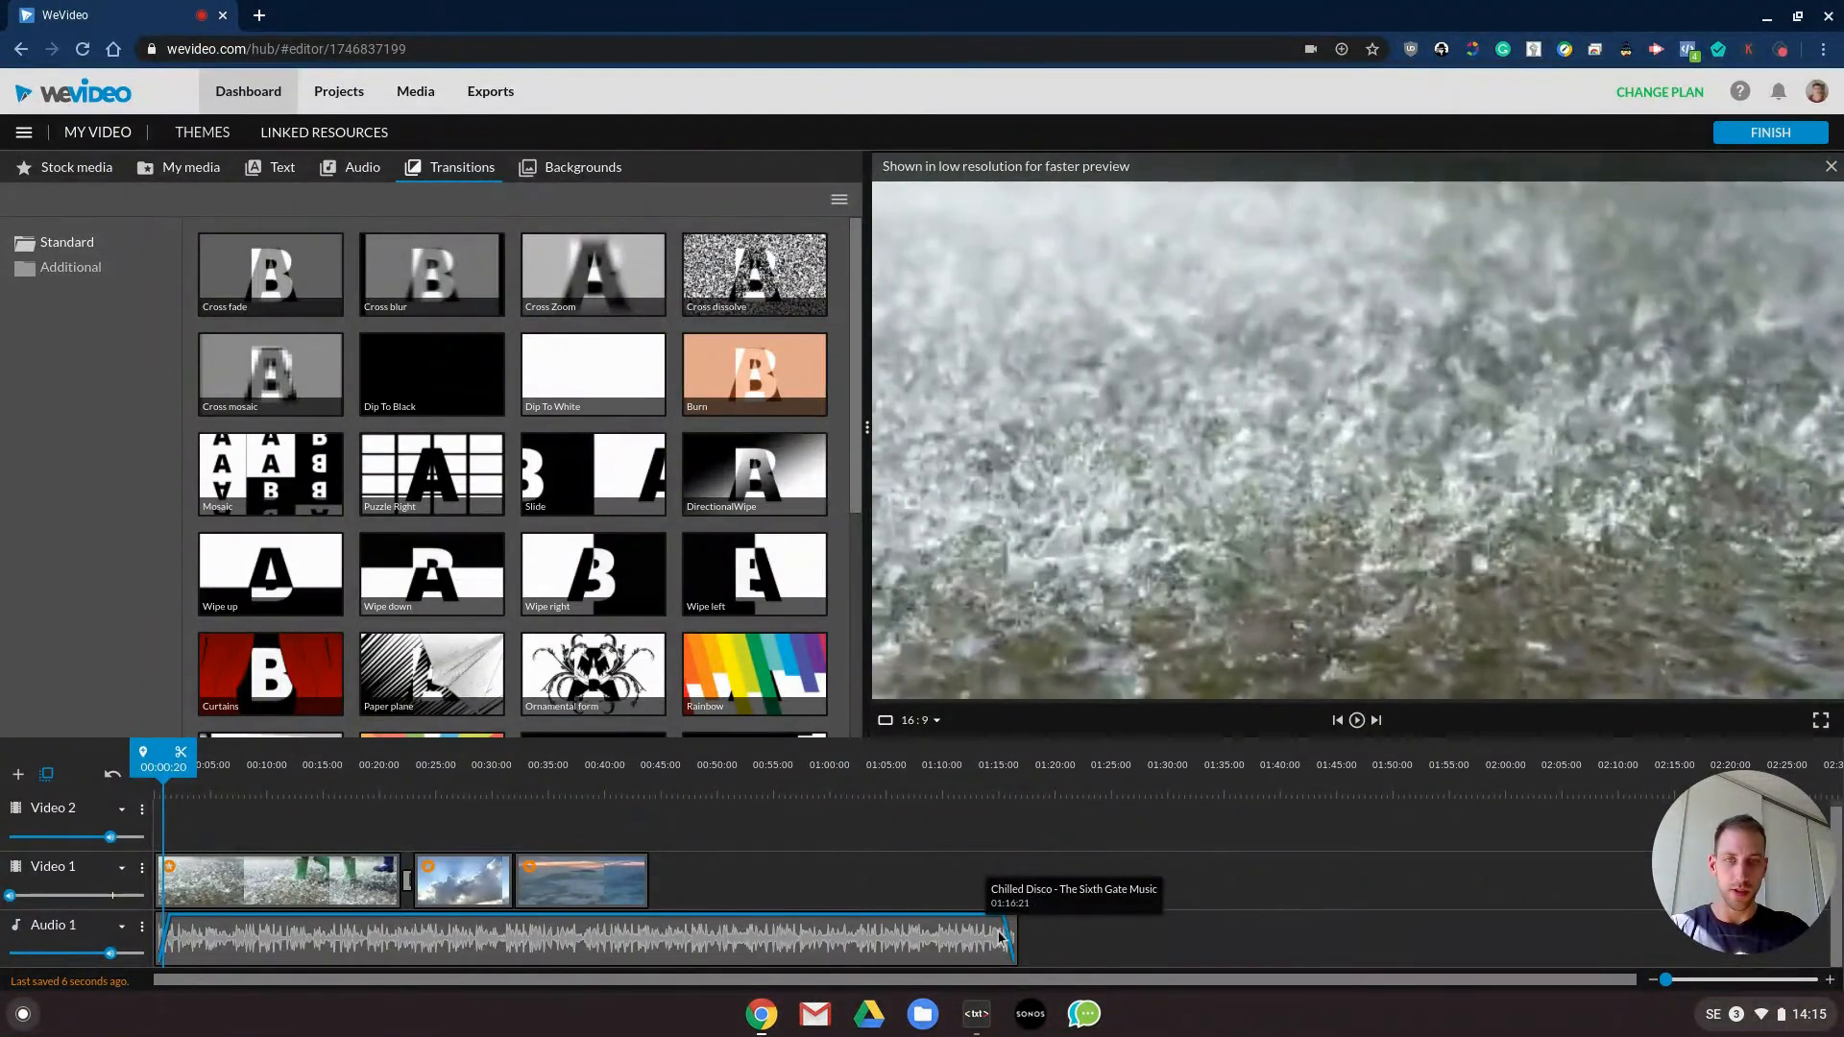
- Lengthen the music clip's fade-out to about 4 seconds and play the ending
{"action": "left_click", "coordinate": [1003, 936]}
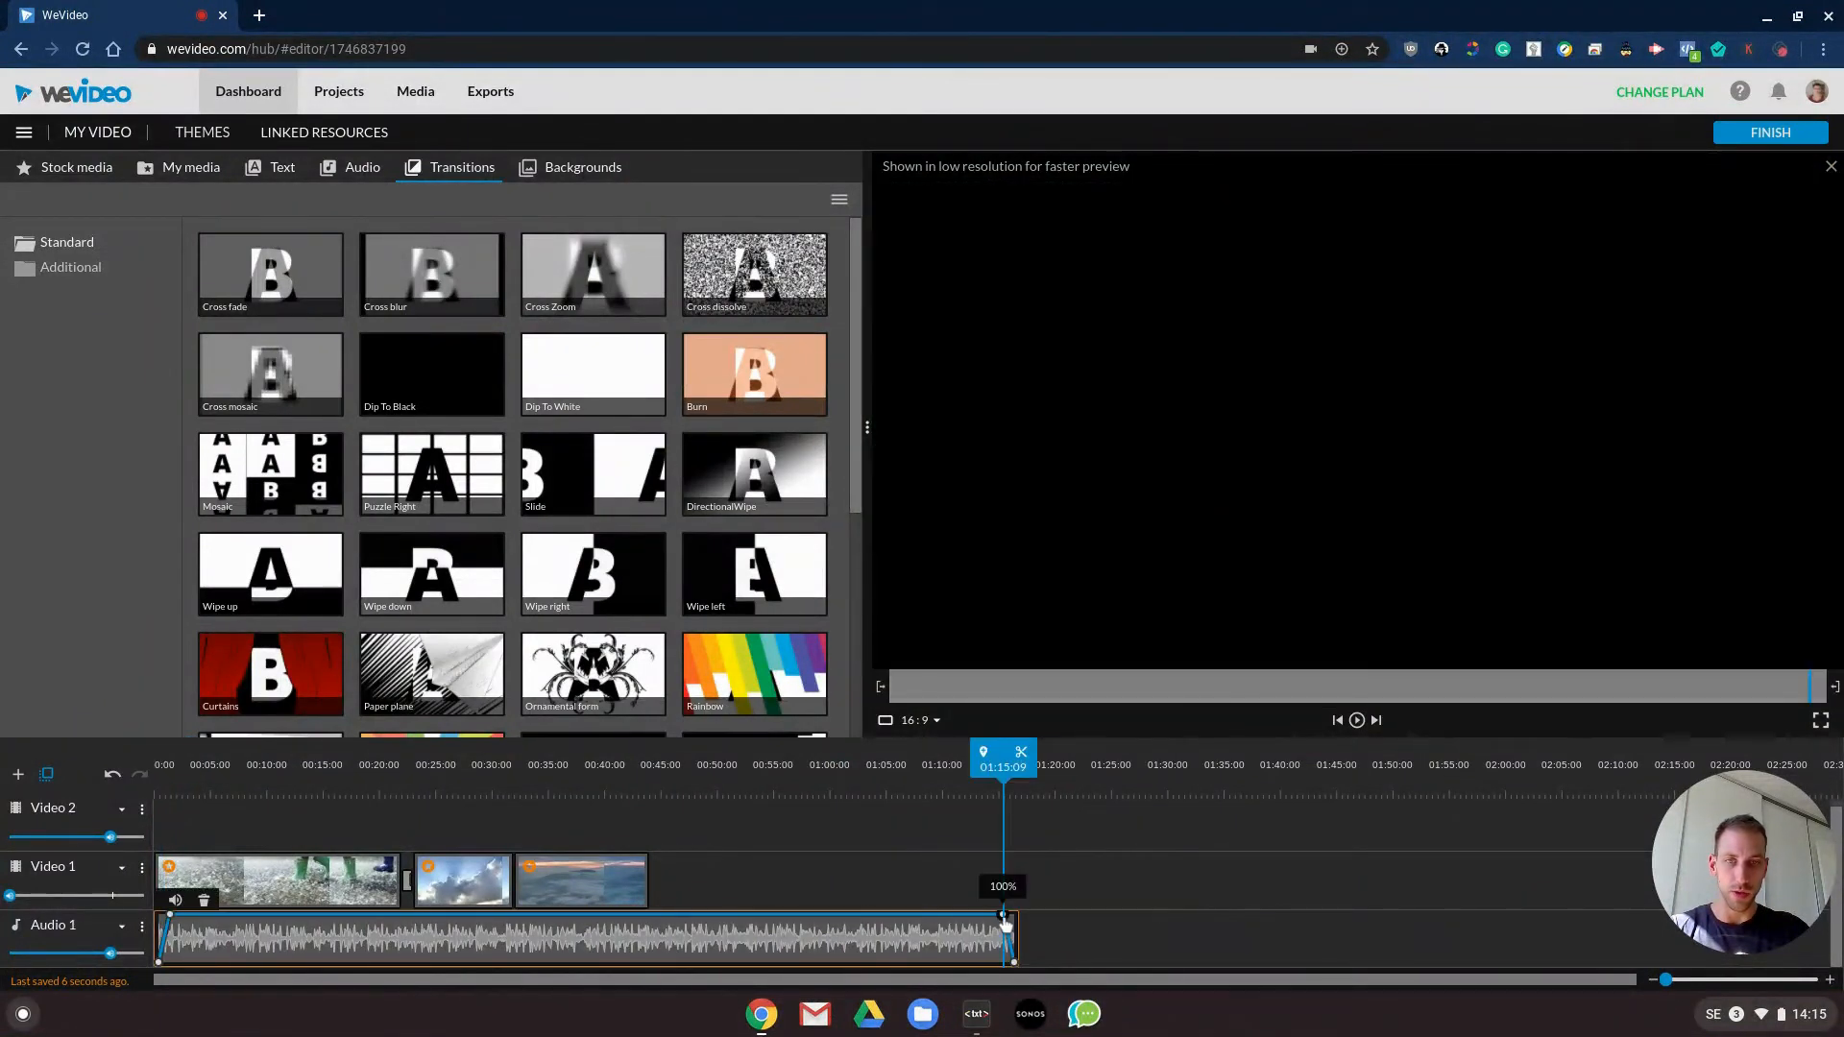
{"action": "mouse_move", "coordinate": [984, 920]}
{"action": "left_mouse_down"}
{"action": "mouse_move", "coordinate": [969, 908]}
{"action": "mouse_move", "coordinate": [964, 973]}
{"action": "mouse_move", "coordinate": [972, 918]}
{"action": "left_mouse_up"}
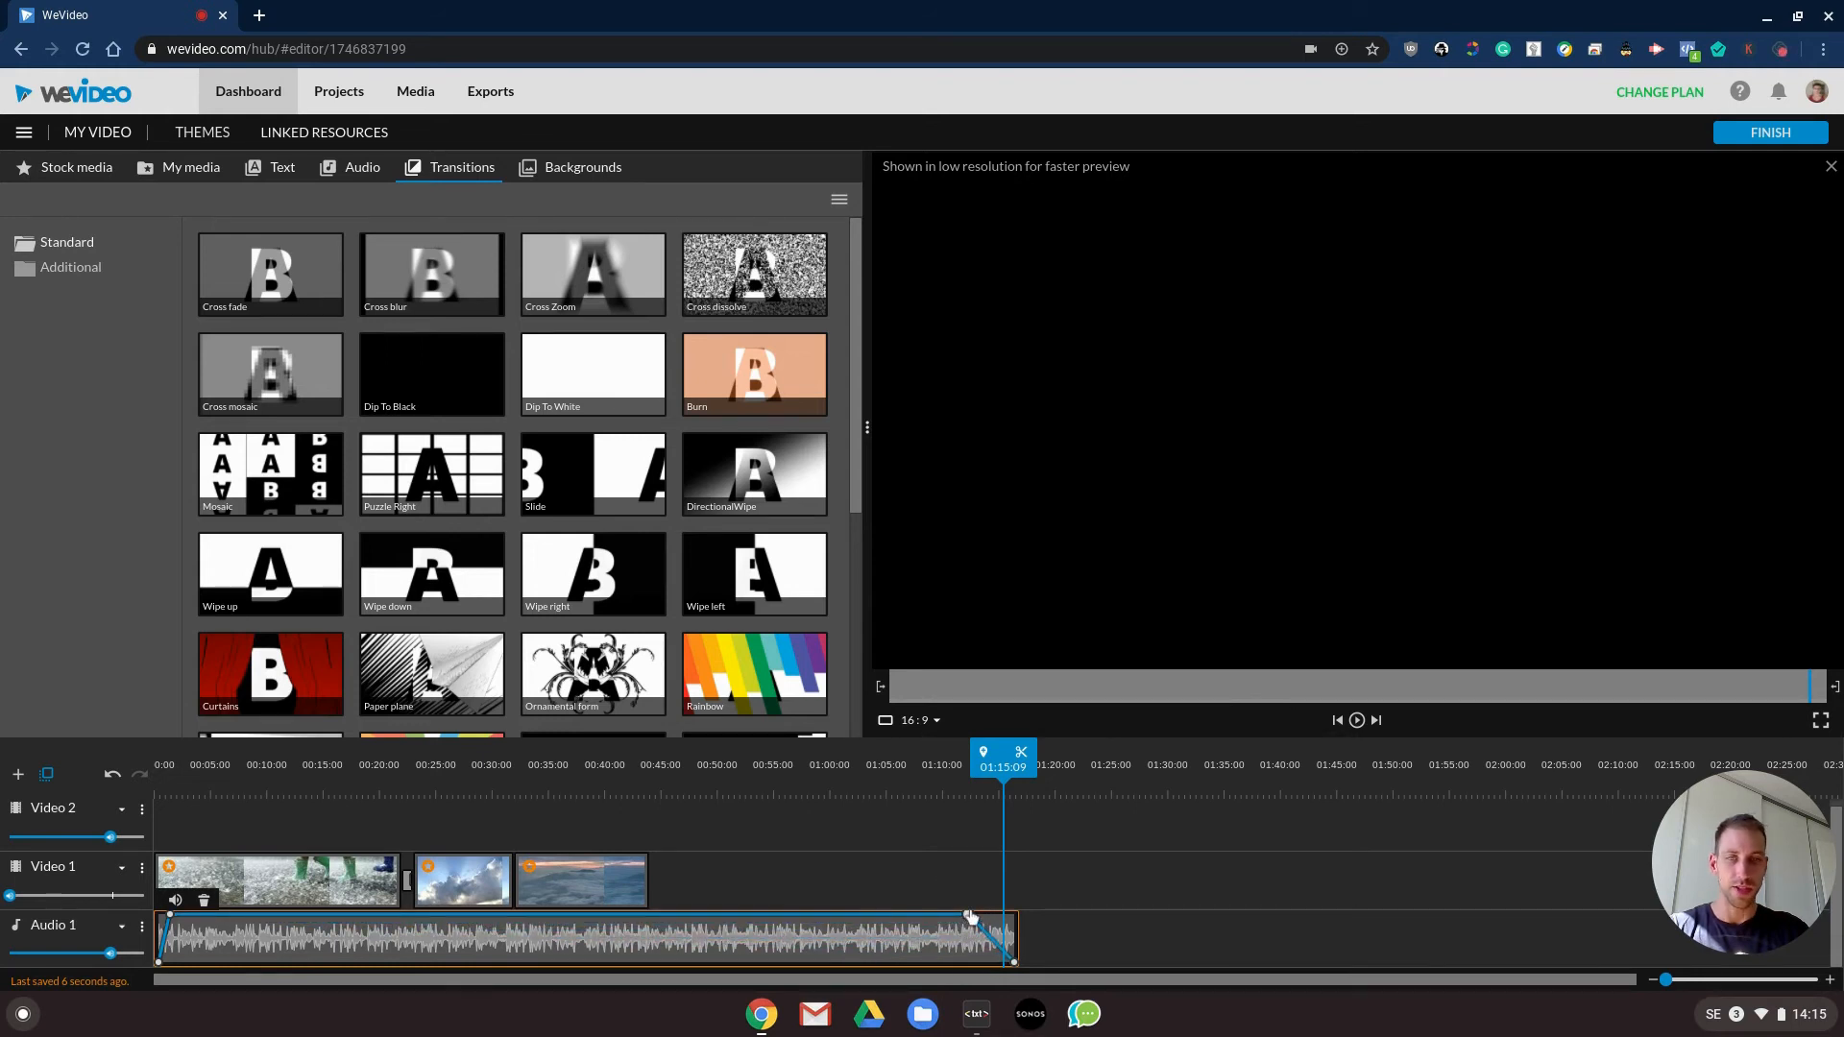
{"action": "mouse_move", "coordinate": [942, 766]}
{"action": "left_mouse_down"}
{"action": "mouse_move", "coordinate": [914, 765]}
{"action": "mouse_move", "coordinate": [948, 766]}
{"action": "left_mouse_up"}
{"action": "key", "text": "space"}
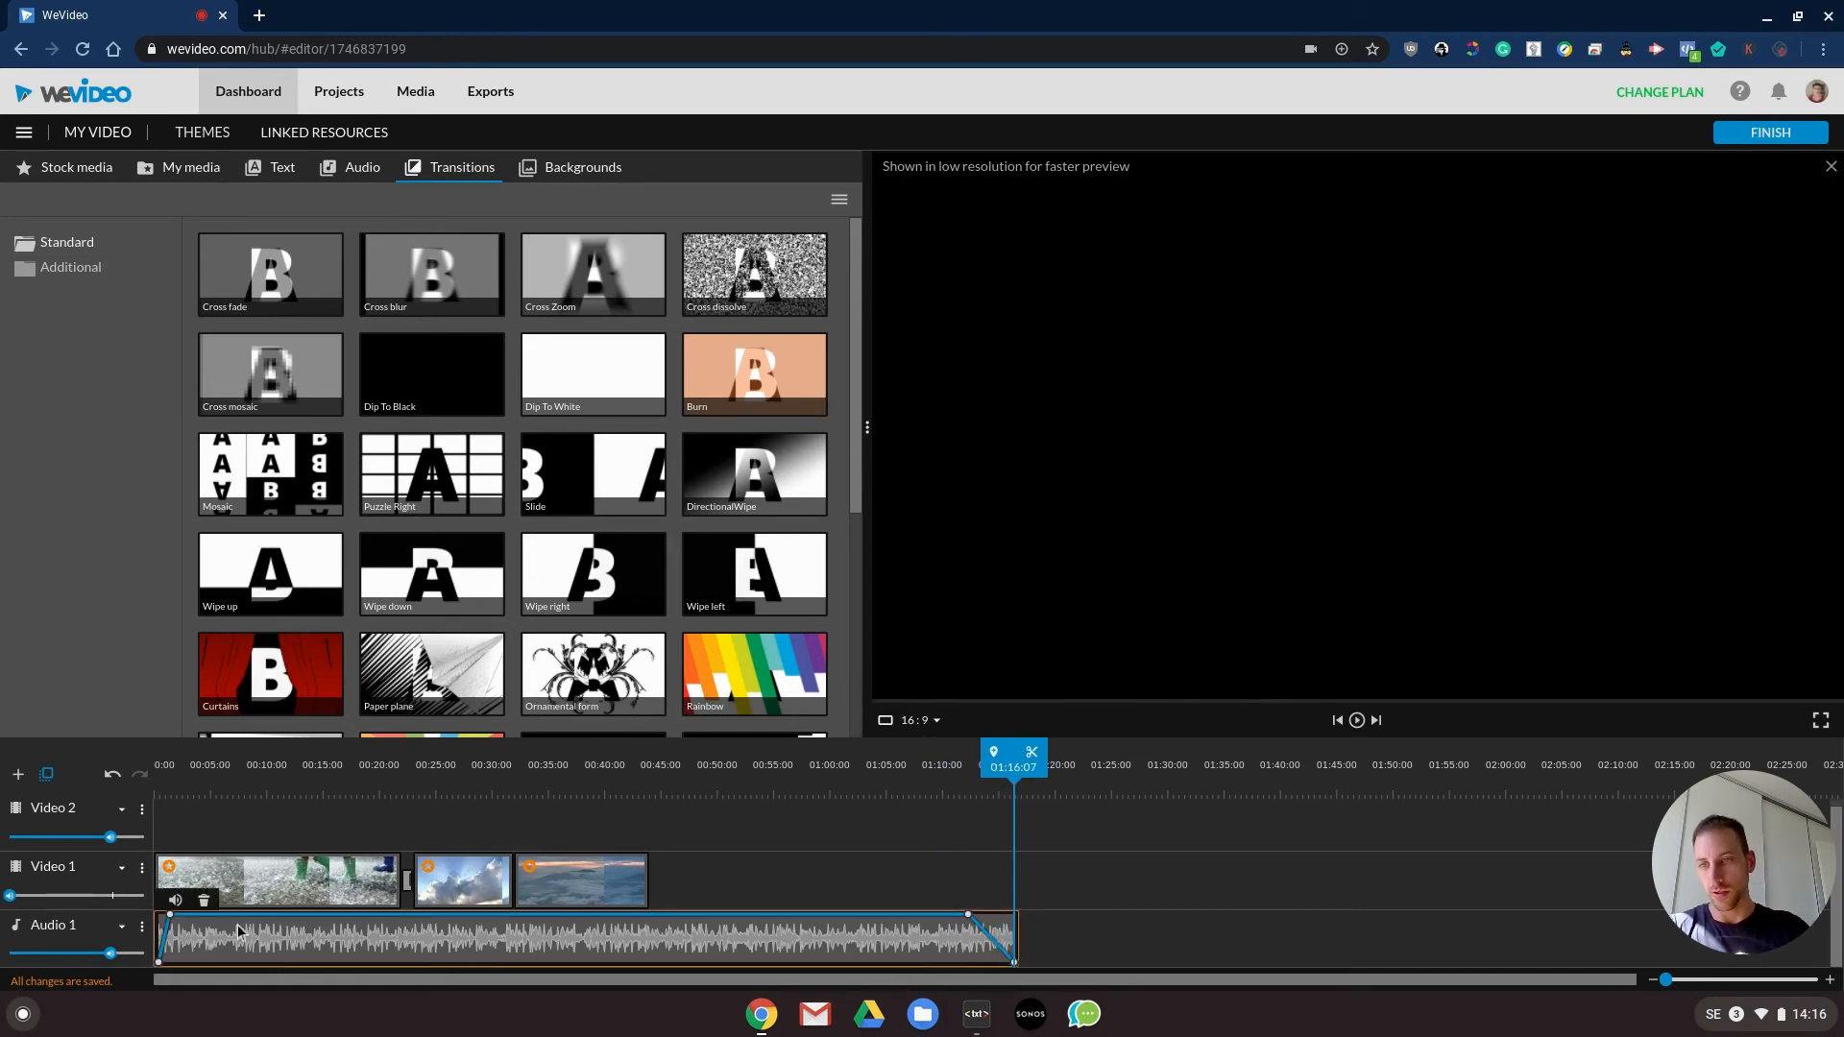
- Extend the music clip's fade-in to about 4 seconds and play the video from the start
{"action": "left_click_drag", "start_coordinate": [175, 920], "coordinate": [204, 919]}
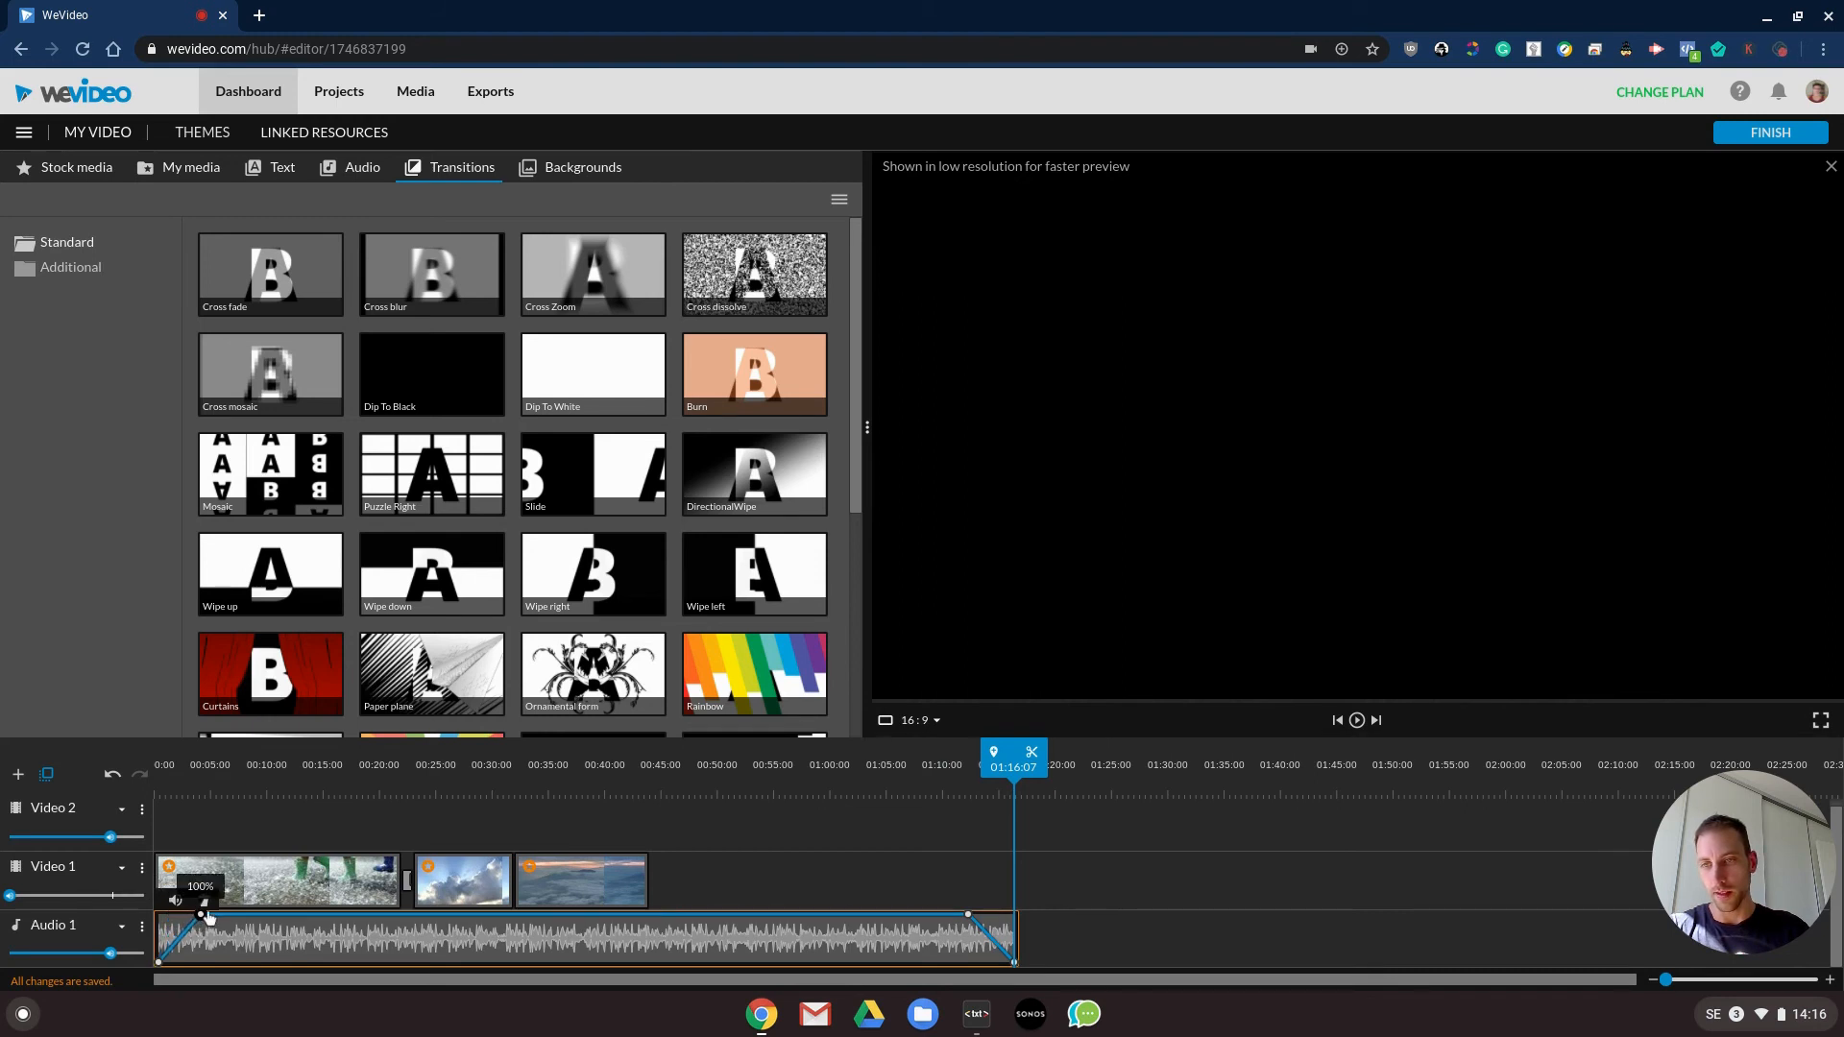
{"action": "key", "text": "space"}
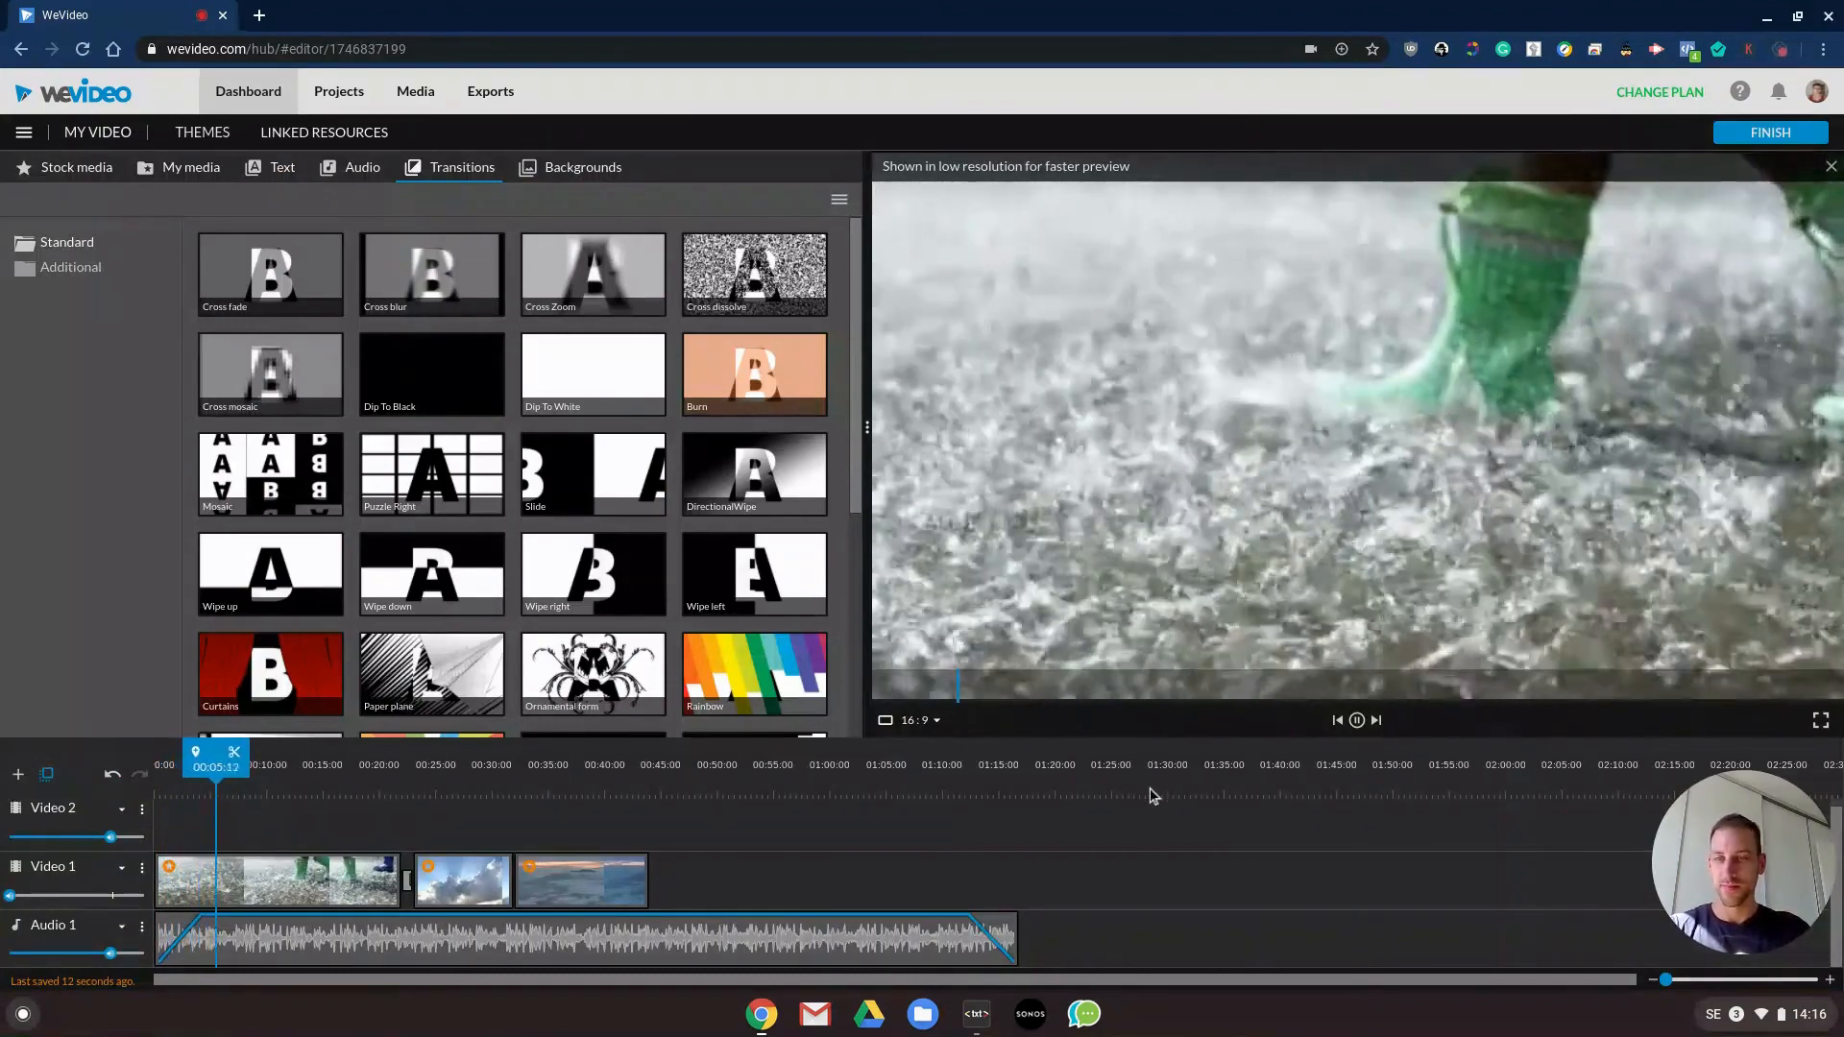
{"action": "key", "text": "space"}
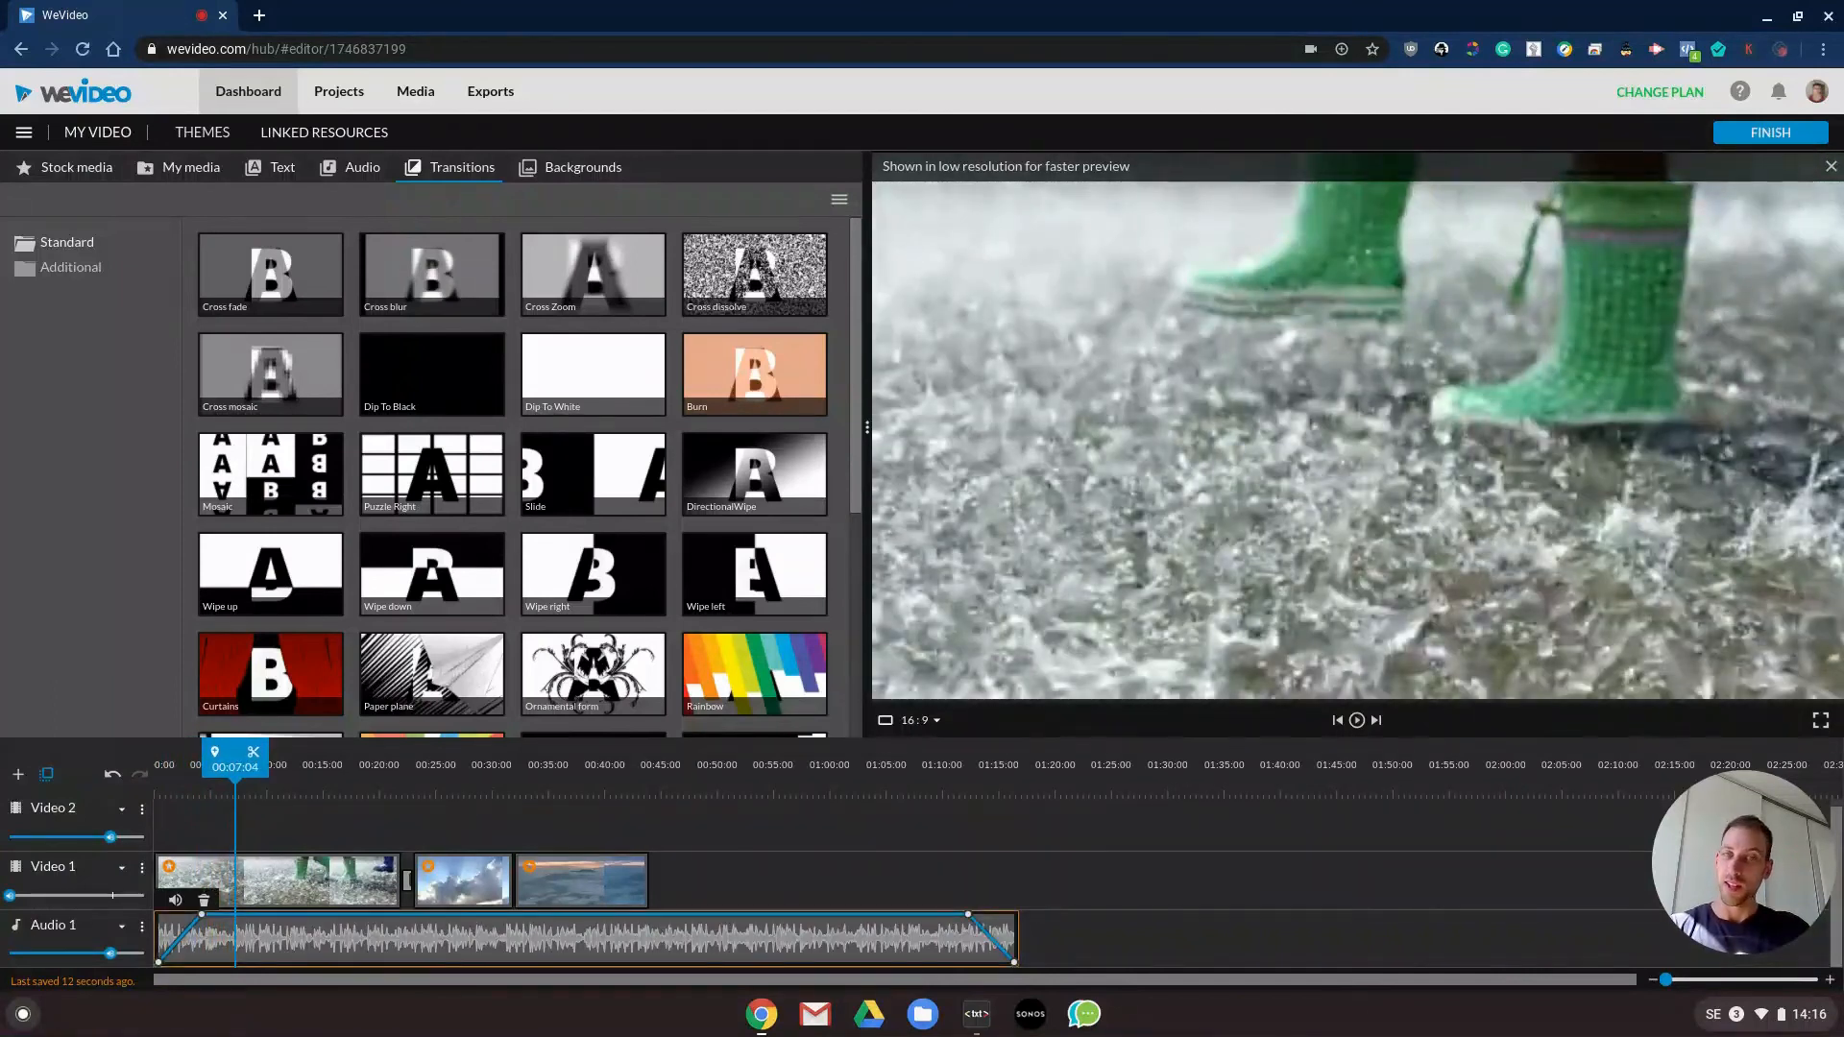